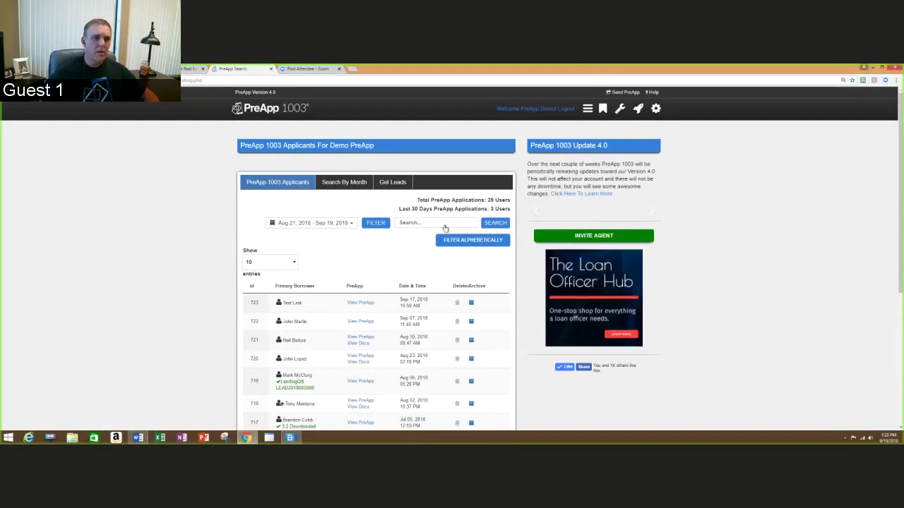
Restore the browser window to a smaller size and narrow it to phone-like proportions.
scroll(438, 298, "down", 3)
scroll(447, 297, "up", 3)
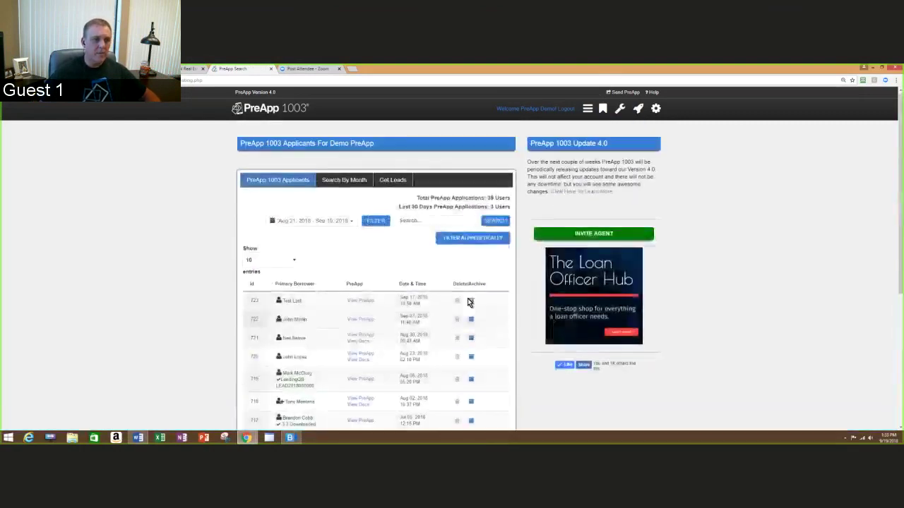
double_click(602, 73)
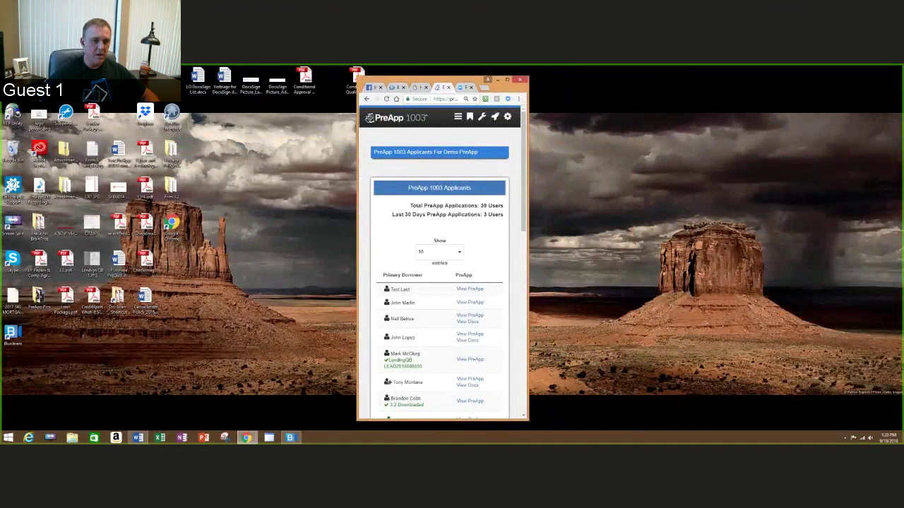
left_click_drag(528, 420, 516, 413)
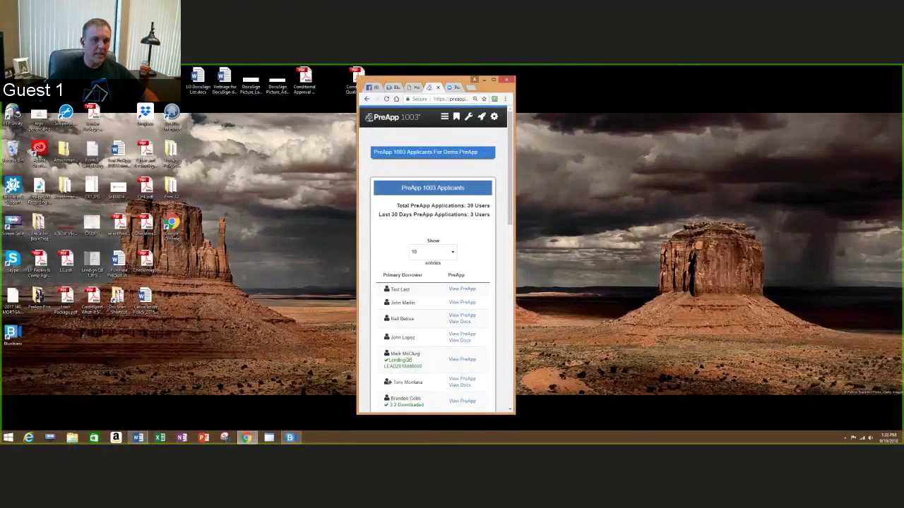
Examine the narrow-screen layout of the applicants page, from the borrower list to the promotional content below it.
scroll(474, 297, "down", 5)
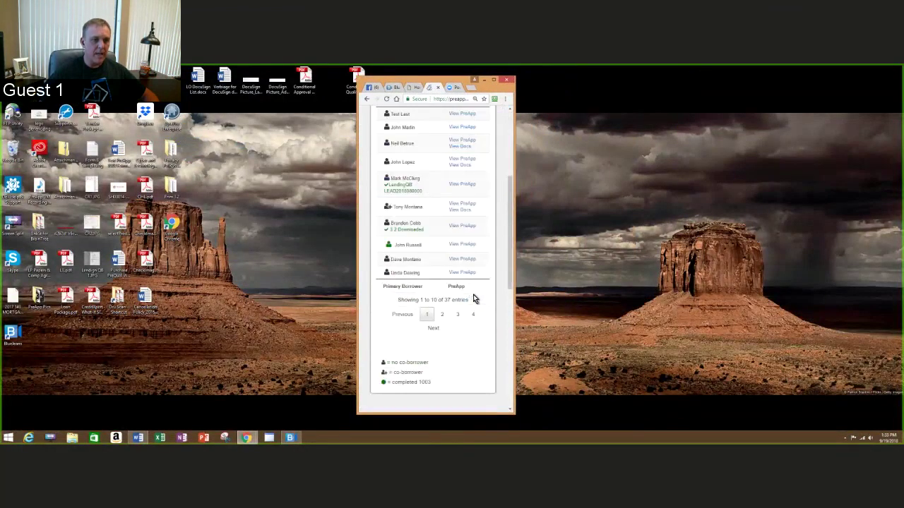
scroll(473, 295, "down", 5)
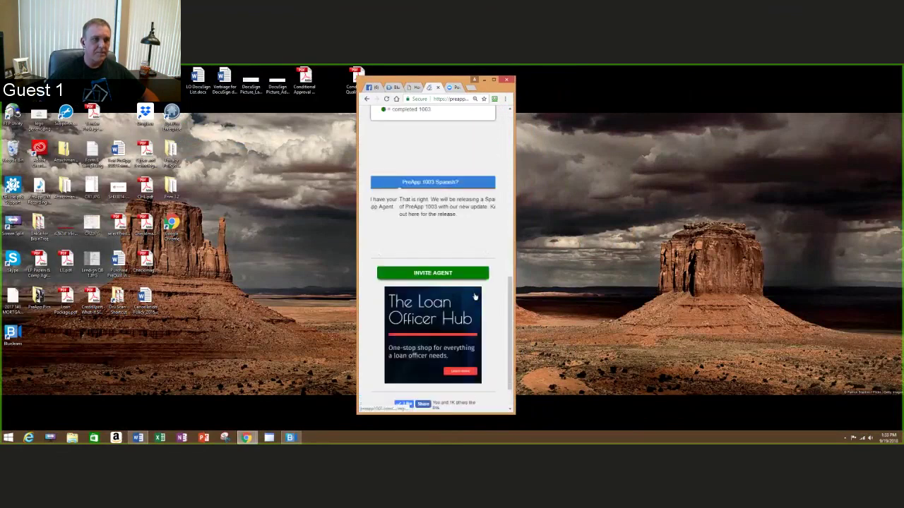
scroll(474, 297, "up", 5)
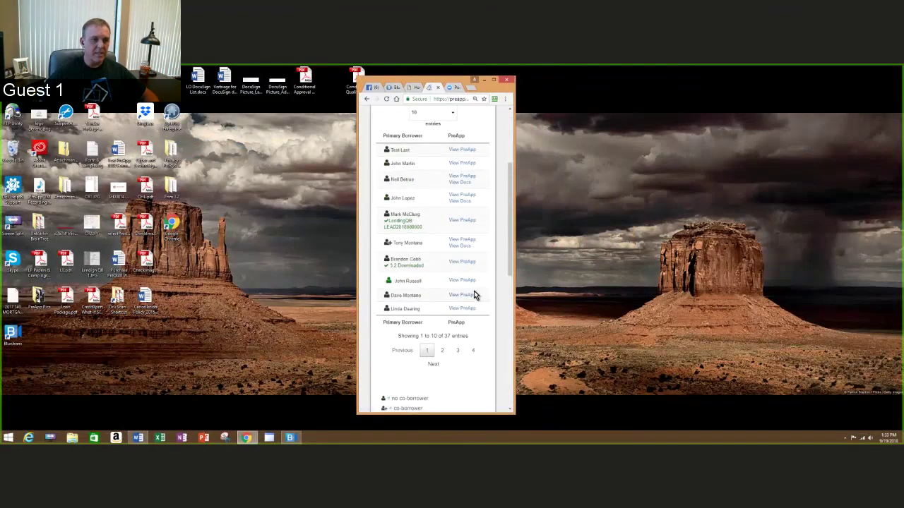
scroll(475, 295, "up", 2)
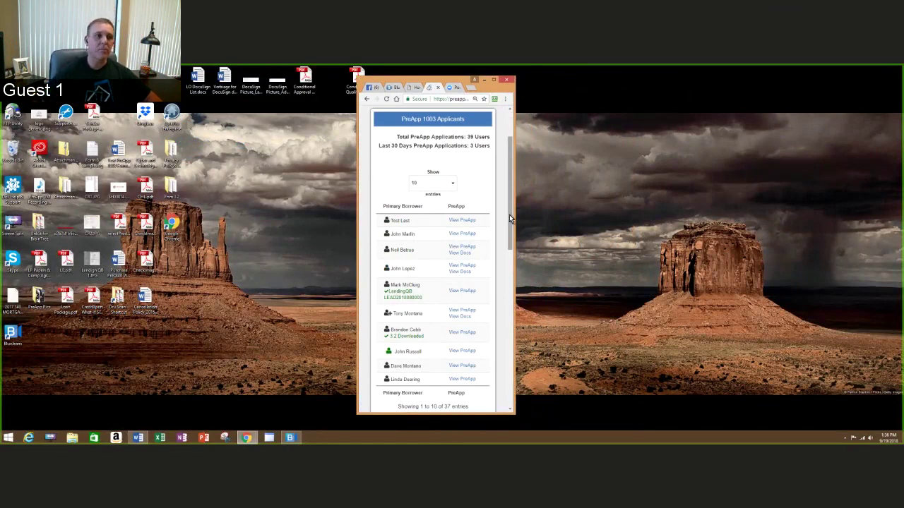
left_click_drag(509, 215, 500, 201)
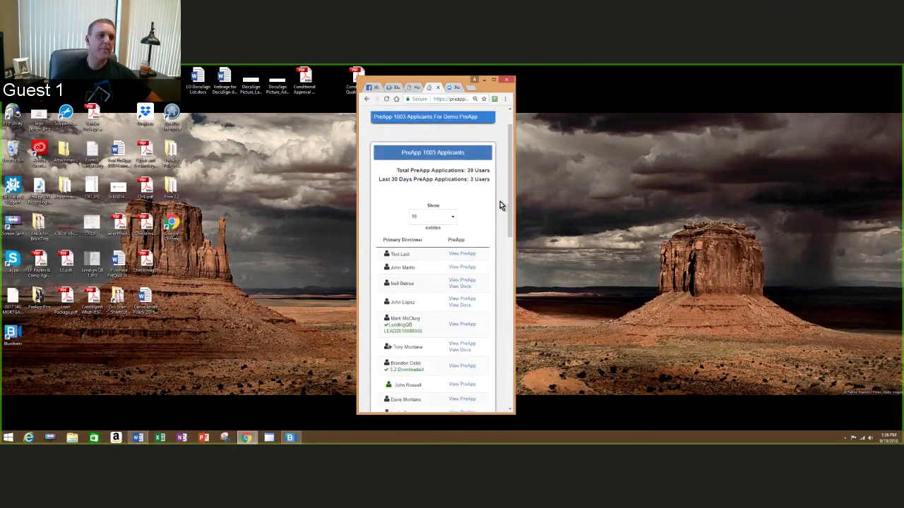
left_click_drag(507, 192, 513, 217)
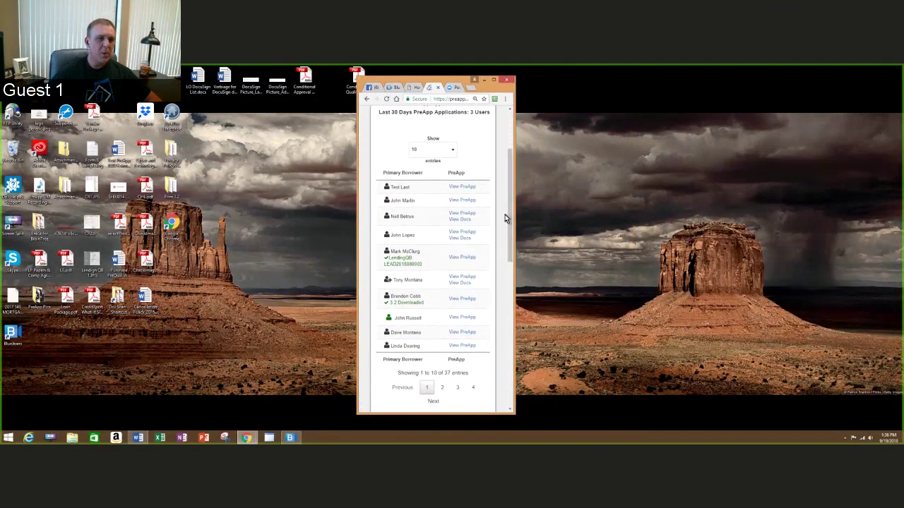
Go to page 4 of the applicants list and open the PreApp of the LendingQB borrower who has a co-borrower.
scroll(438, 219, "down", 2)
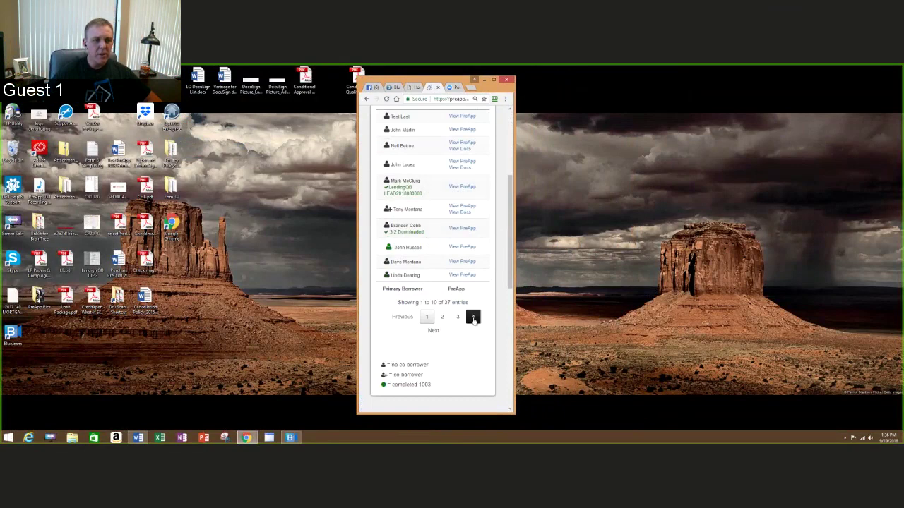
left_click(473, 318)
scroll(467, 271, "up", 1)
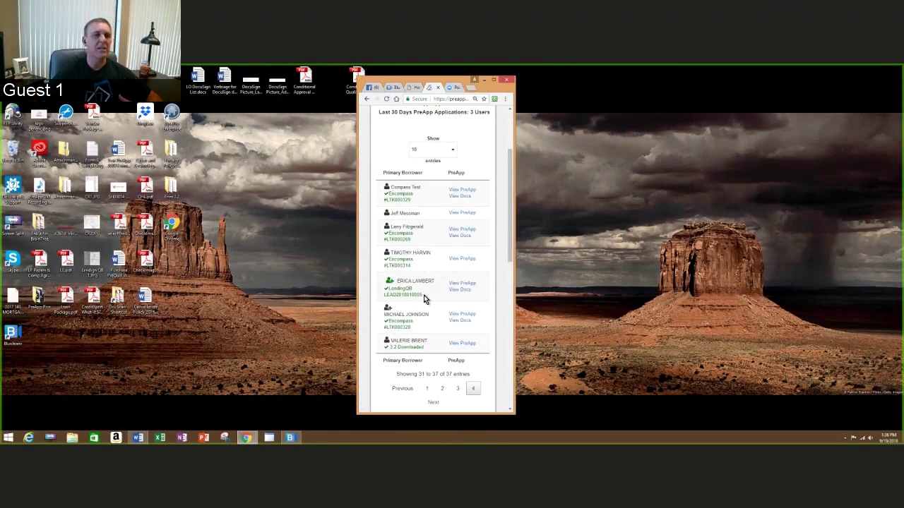
left_click(460, 284)
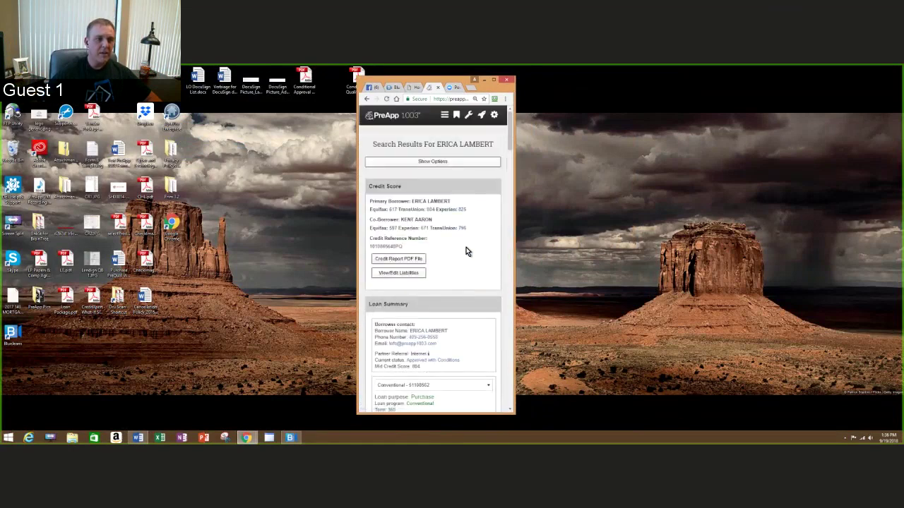
Review the borrower's credit scores, loan summary and Page1 application details.
scroll(468, 186, "down", 10)
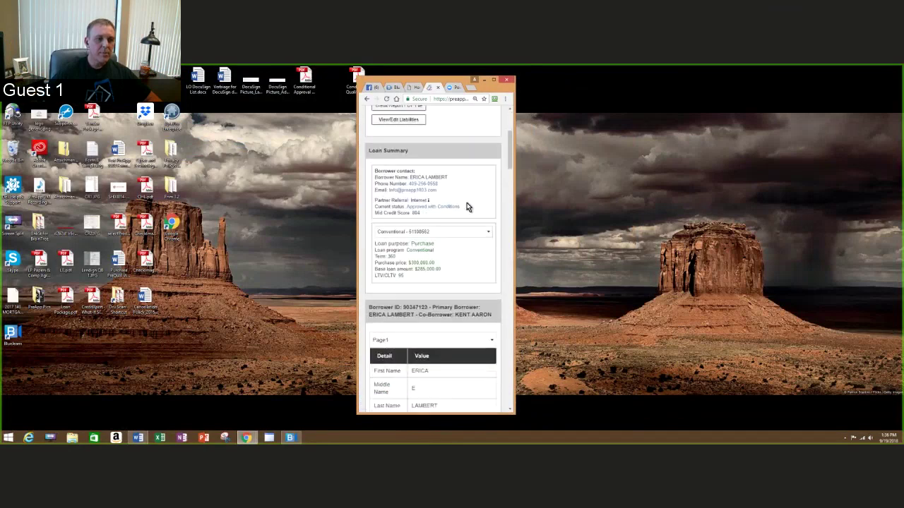
scroll(470, 212, "up", 12)
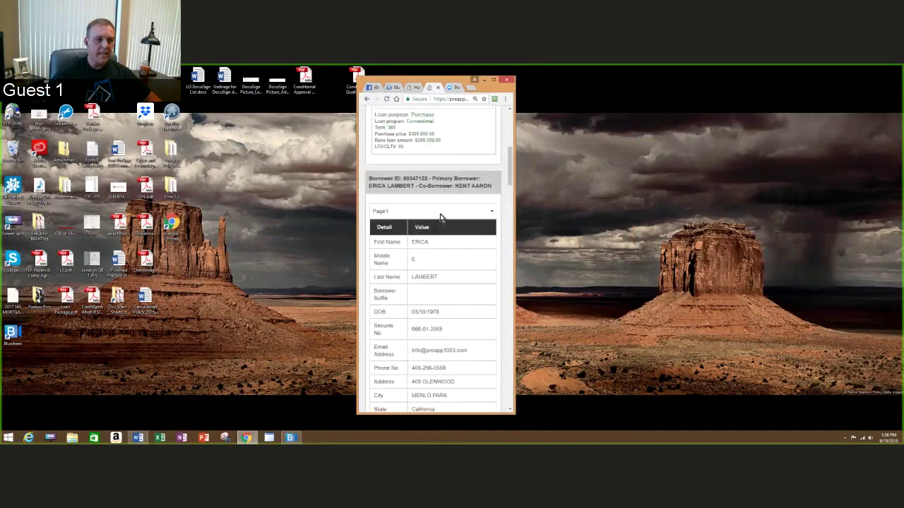
scroll(462, 258, "down", 1)
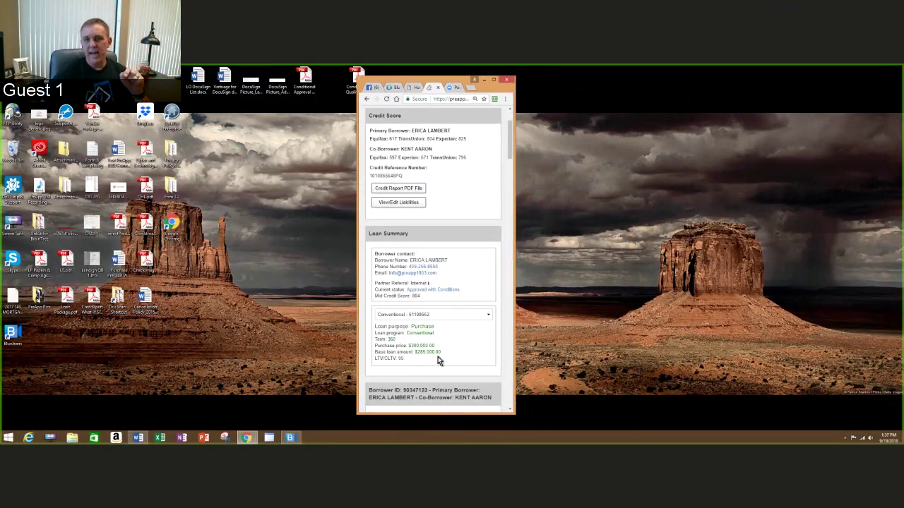
scroll(452, 247, "up", 2)
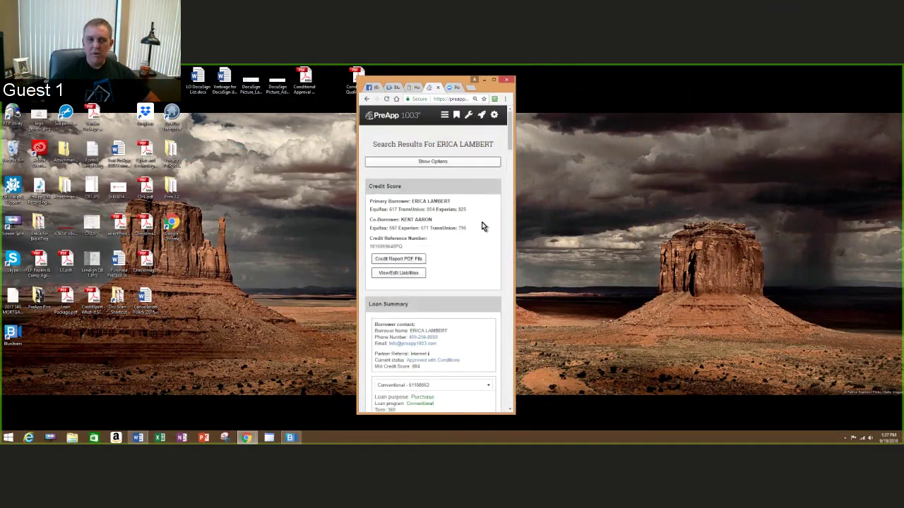
Open the borrower's liabilities and inspect the details of the ACS/PNC BANK NA tradeline, then collapse them.
left_click(404, 280)
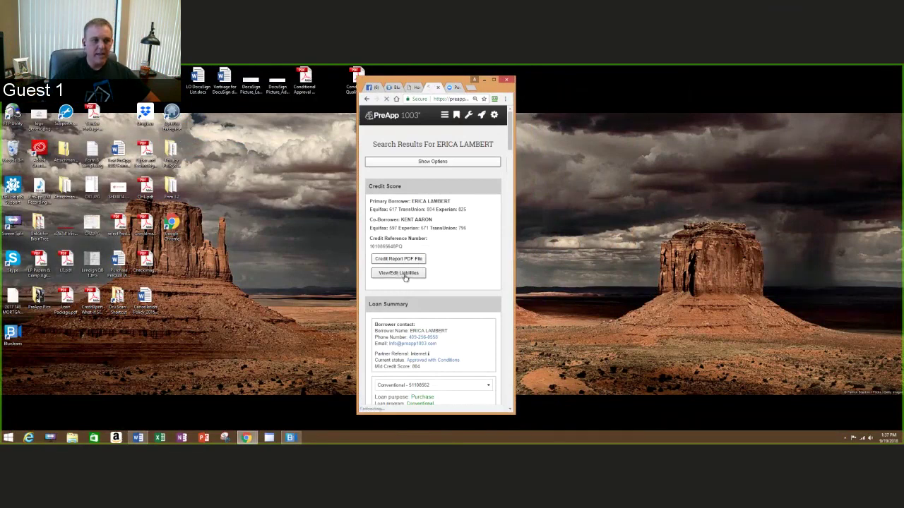
scroll(429, 269, "down", 5)
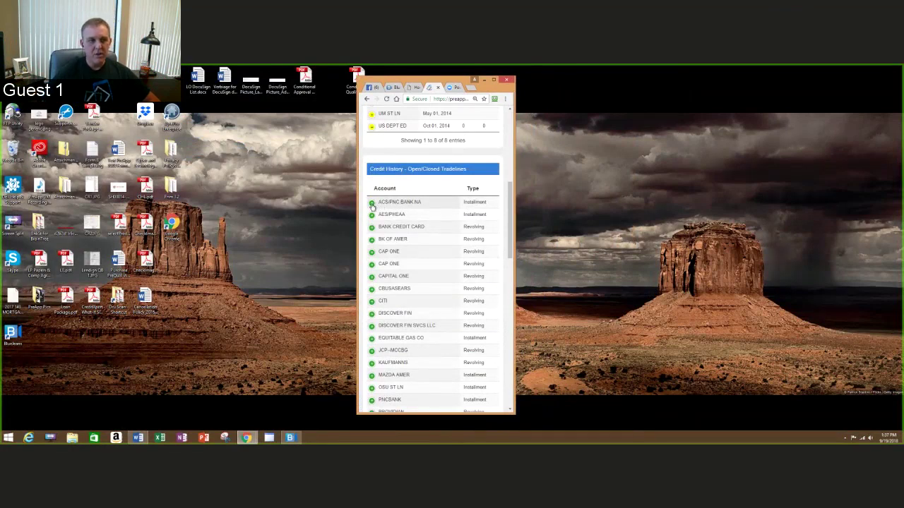
left_click(372, 204)
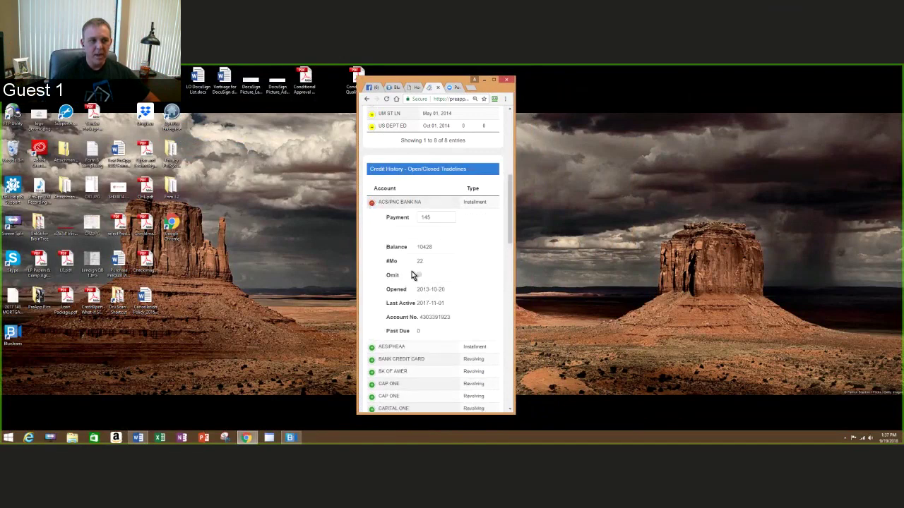
left_click(371, 204)
Open a purchase scenario for the borrower from the credit scenario page.
scroll(445, 266, "down", 5)
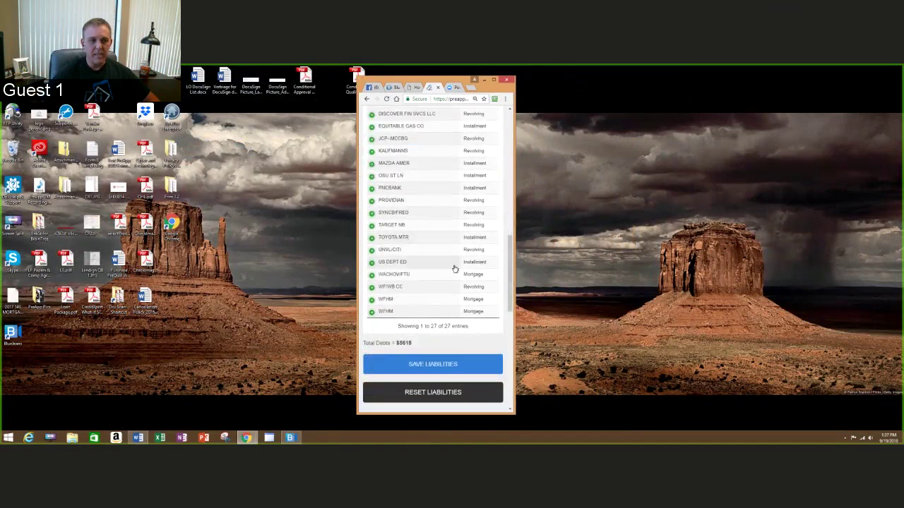
scroll(455, 269, "up", 15)
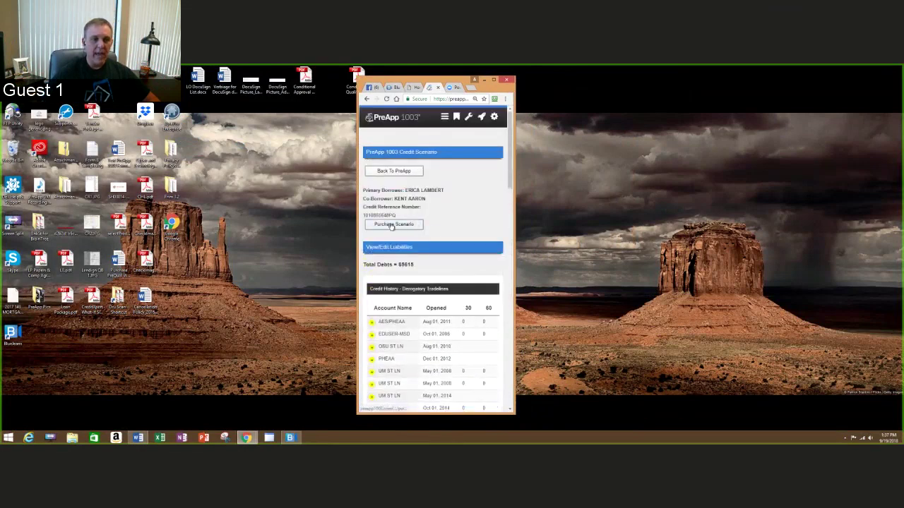
left_click(399, 226)
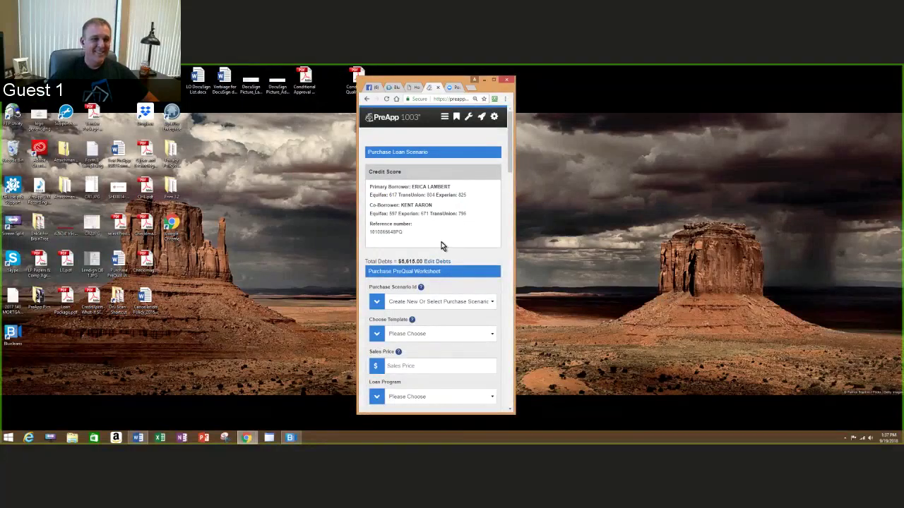
scroll(442, 243, "down", 1)
scroll(456, 198, "up", 1)
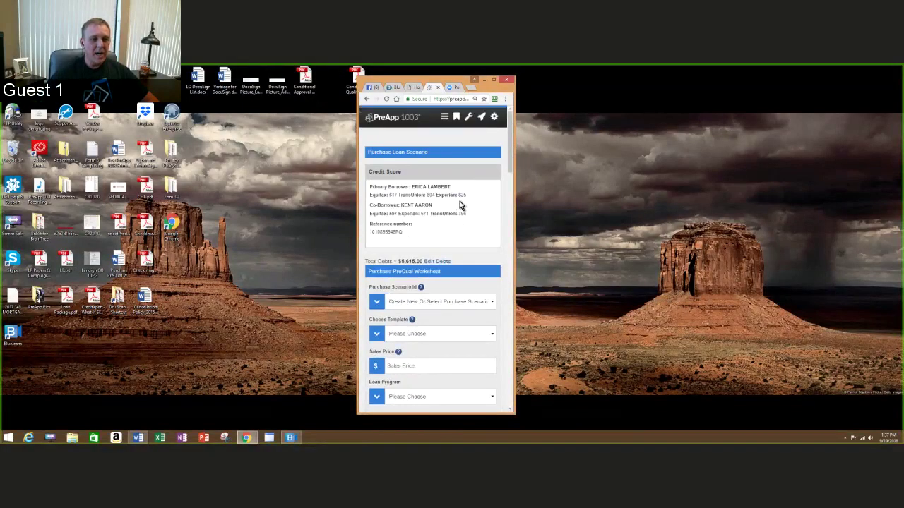
Apply the Conventional template to the Purchase PreQual Worksheet.
scroll(449, 214, "down", 1)
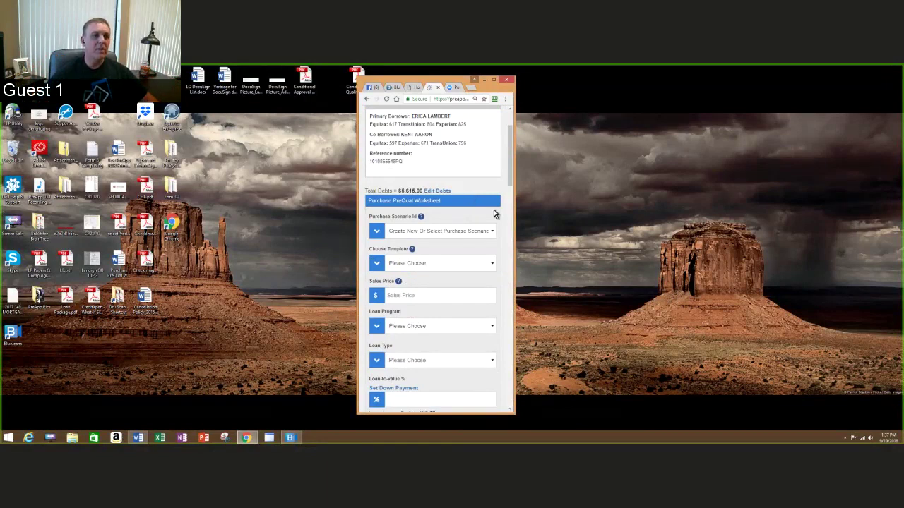
scroll(494, 210, "down", 1)
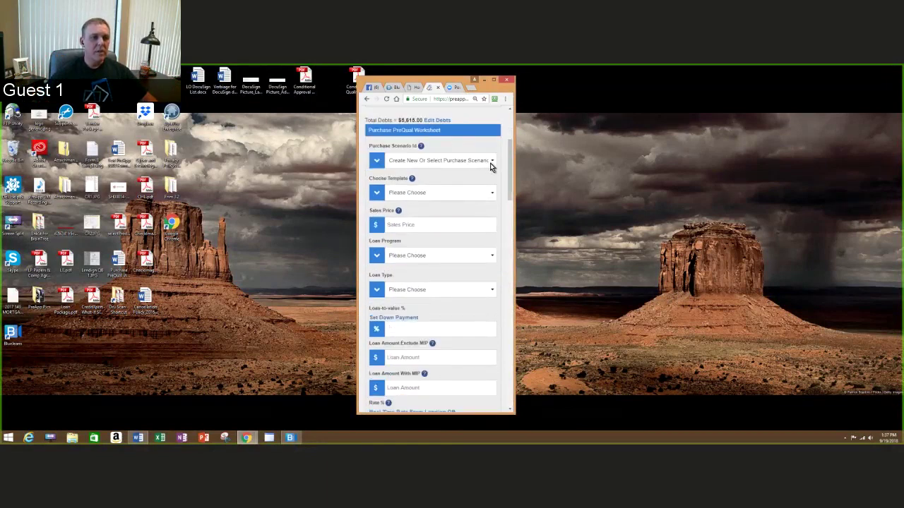
left_click(491, 161)
left_click(475, 144)
left_click(490, 194)
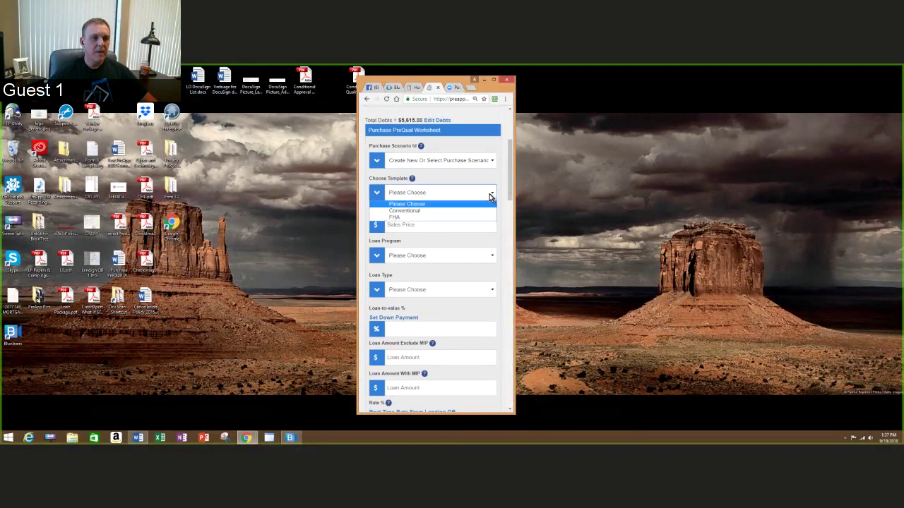
left_click(408, 211)
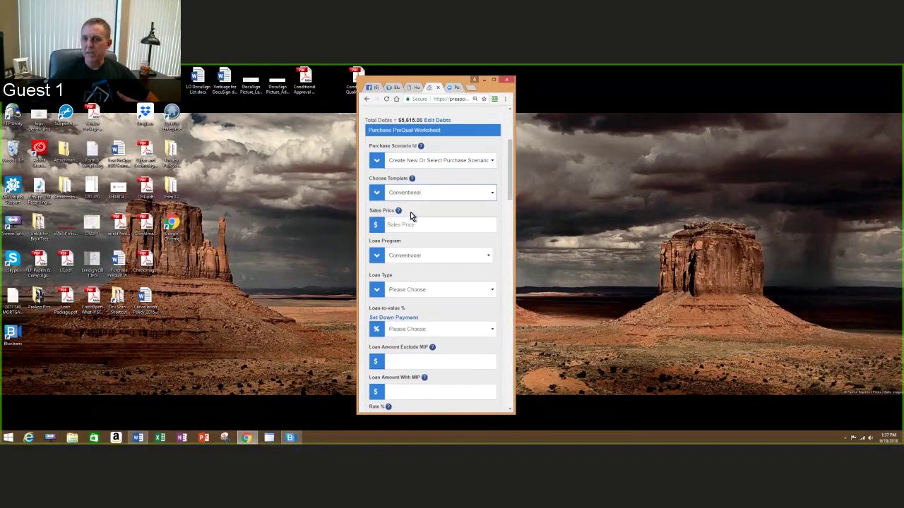
Set the sales price to 200,000 and the loan type to 30yr Fixed.
left_click(419, 224)
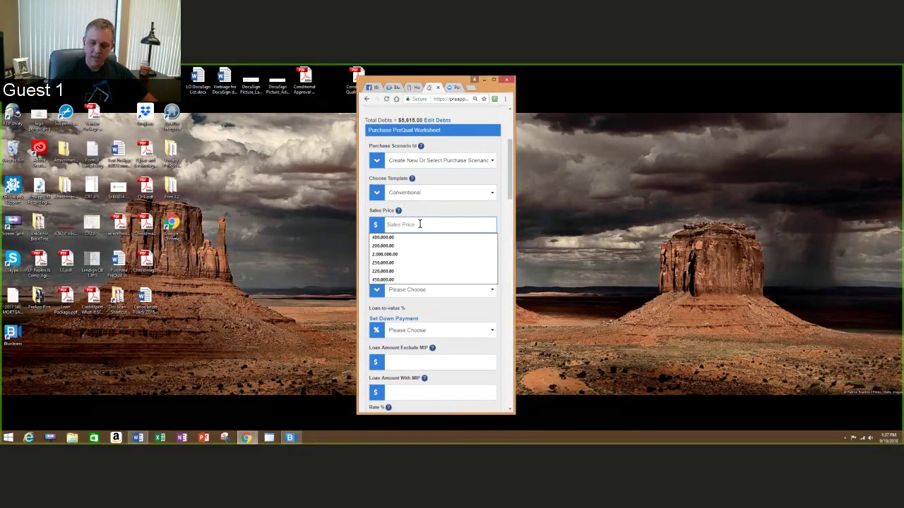
type("200,00")
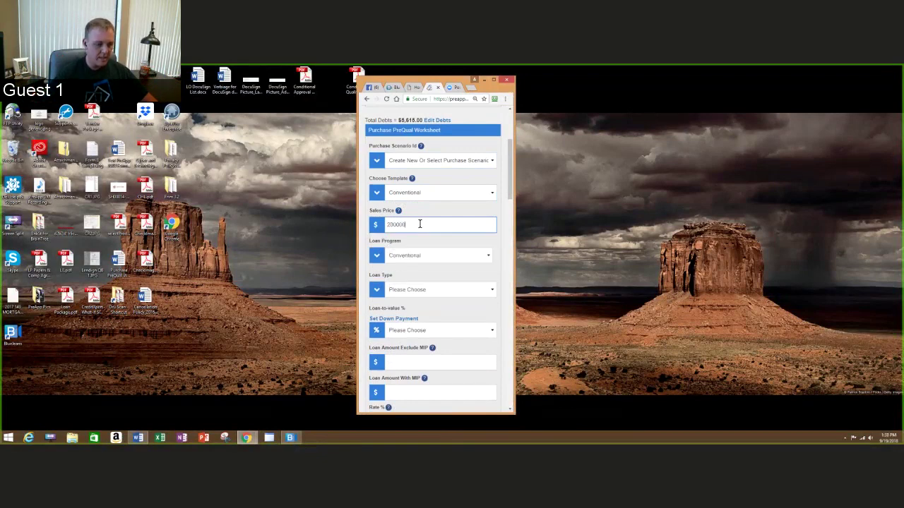
type("0")
key("Tab")
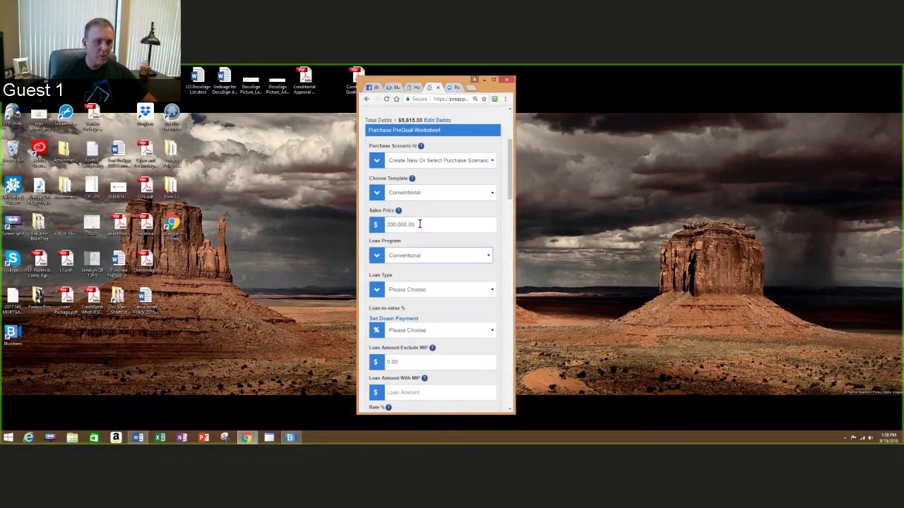
left_click(490, 288)
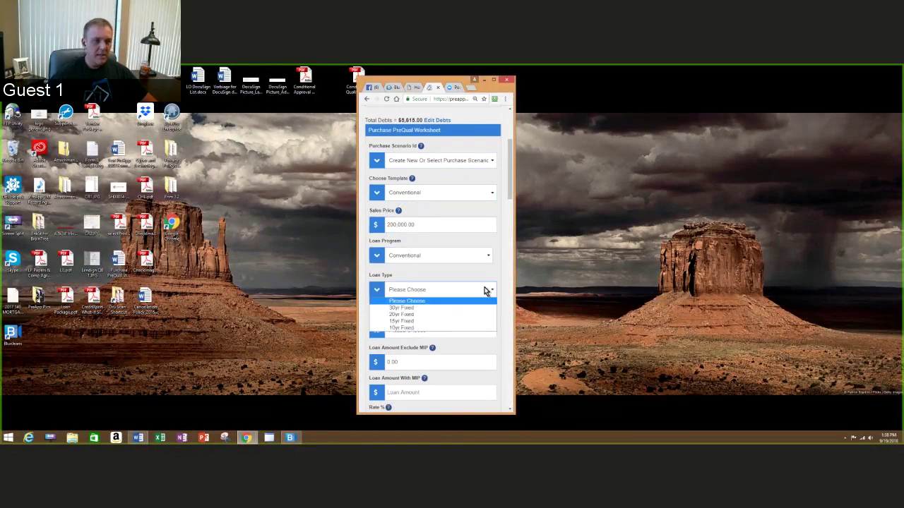
left_click(421, 308)
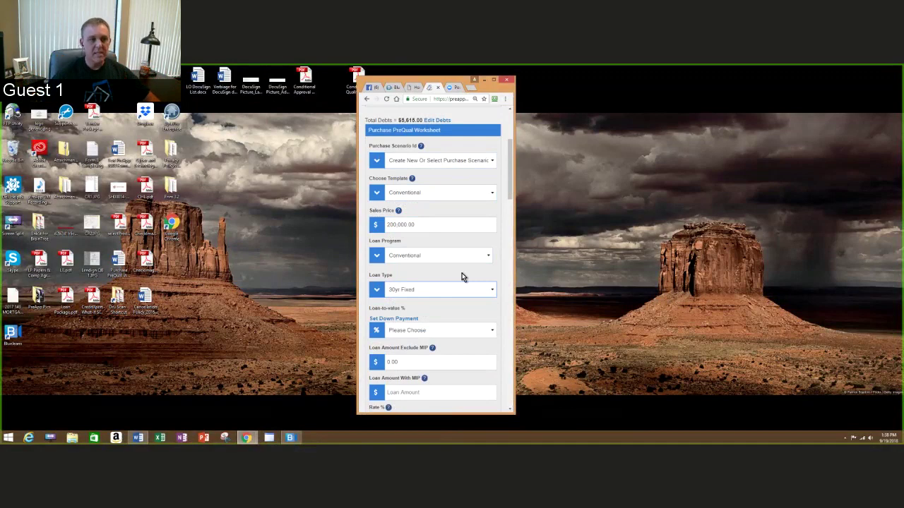
View the available loan-to-value percentages without choosing one.
scroll(462, 276, "down", 2)
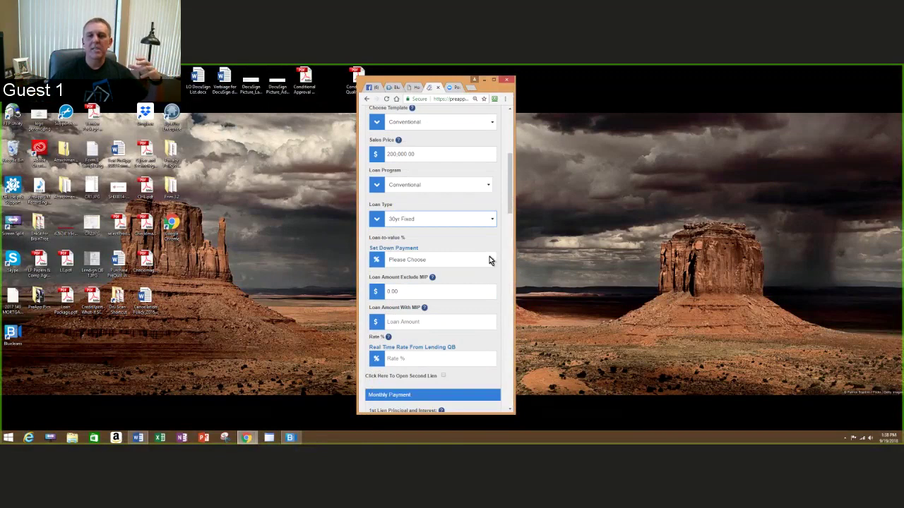
left_click(490, 259)
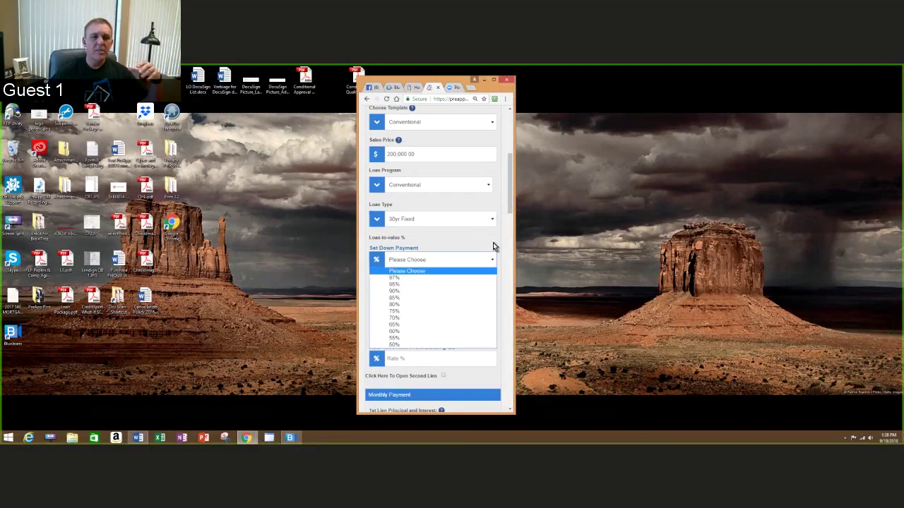
left_click(492, 245)
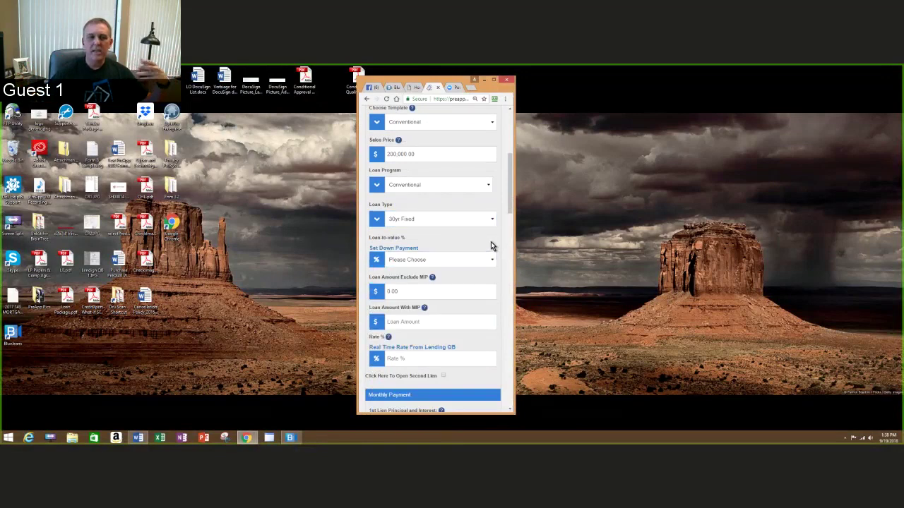
View the down payment entry form for the loan-to-value without adding an amount.
left_click(399, 248)
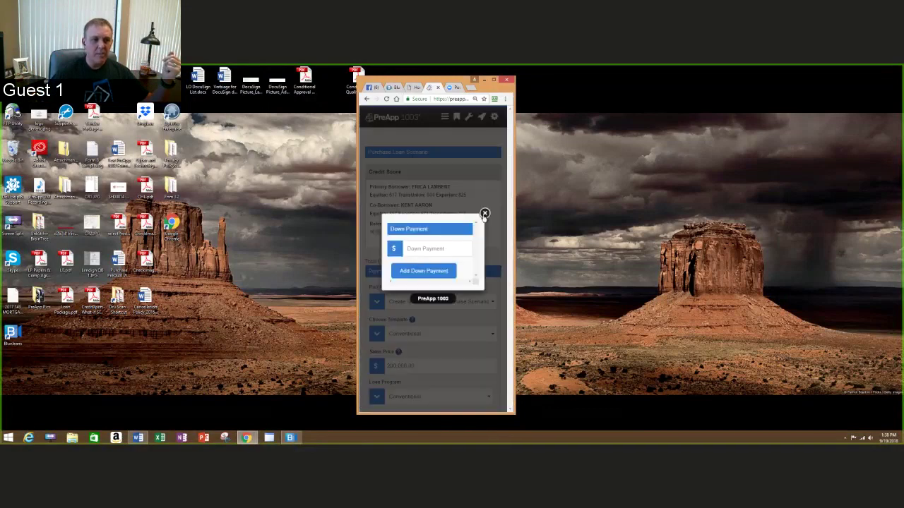
left_click(484, 215)
scroll(478, 324, "down", 5)
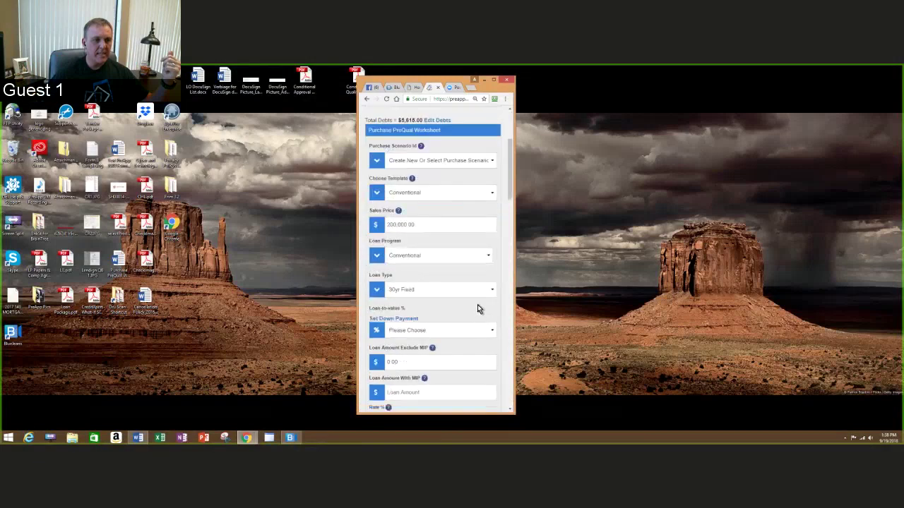
Set the worksheet's loan-to-value to 95%.
left_click(489, 259)
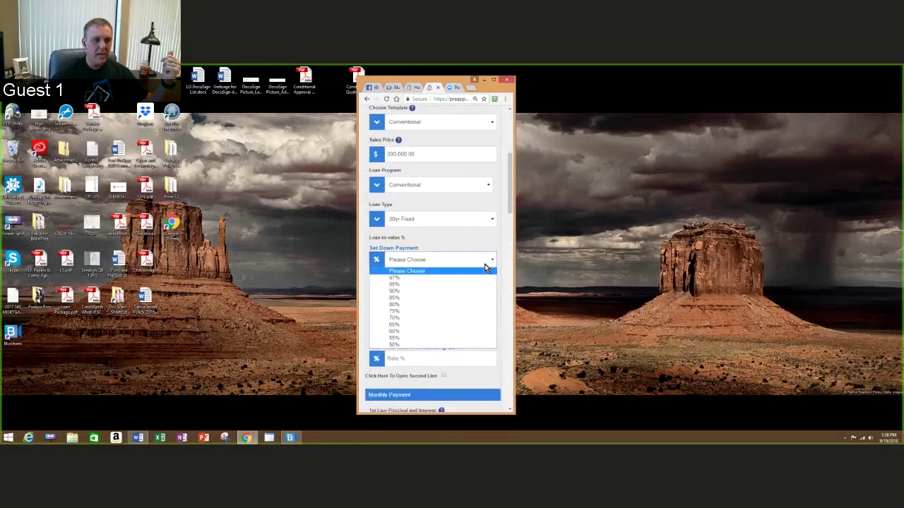
left_click(418, 291)
scroll(430, 353, "down", 2)
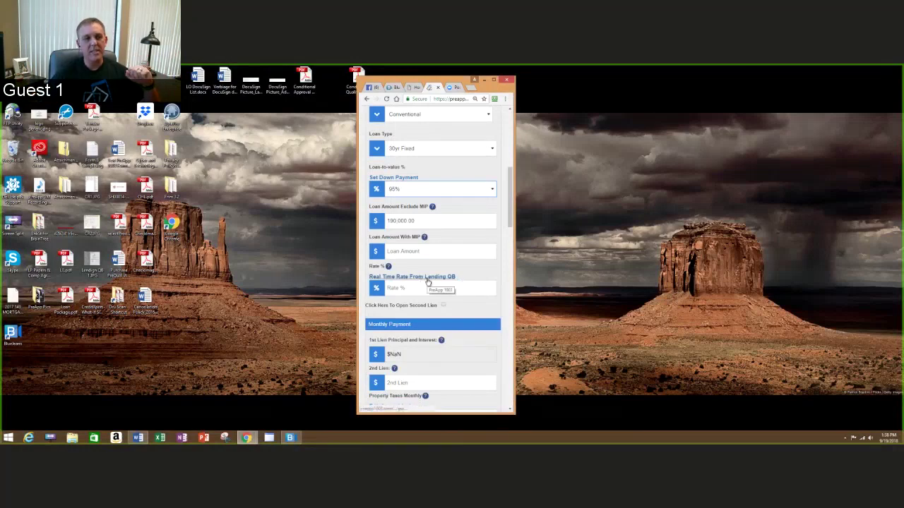
Request real-time Lending QB rates for zip code 77573 with a lock period of 30.
left_click(426, 278)
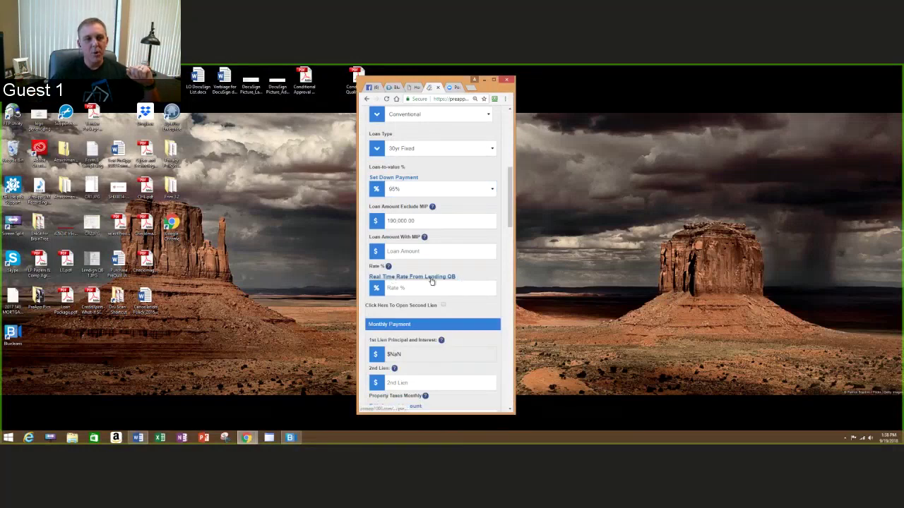
left_click(442, 196)
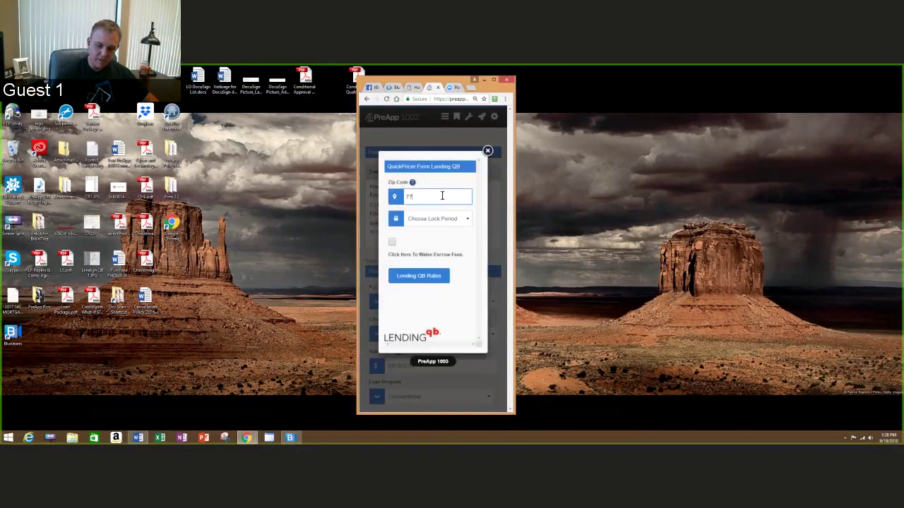
type("77573")
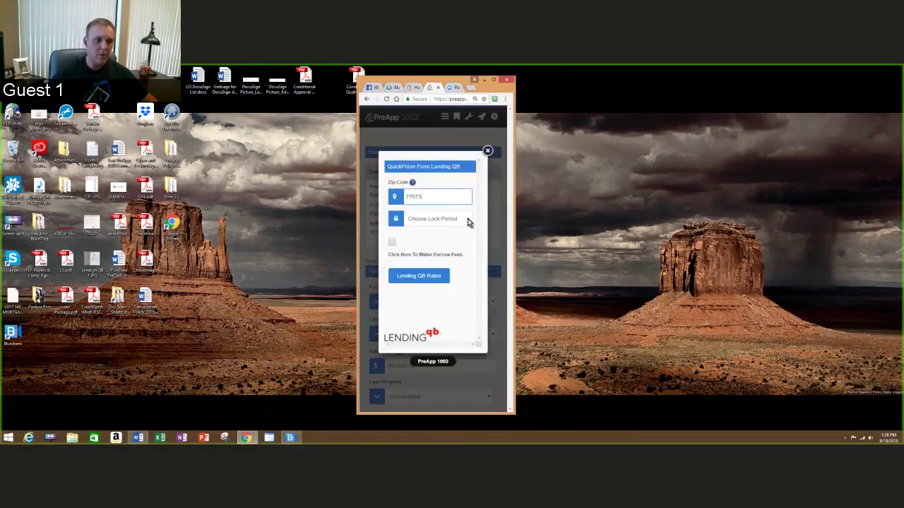
left_click(468, 218)
left_click(442, 244)
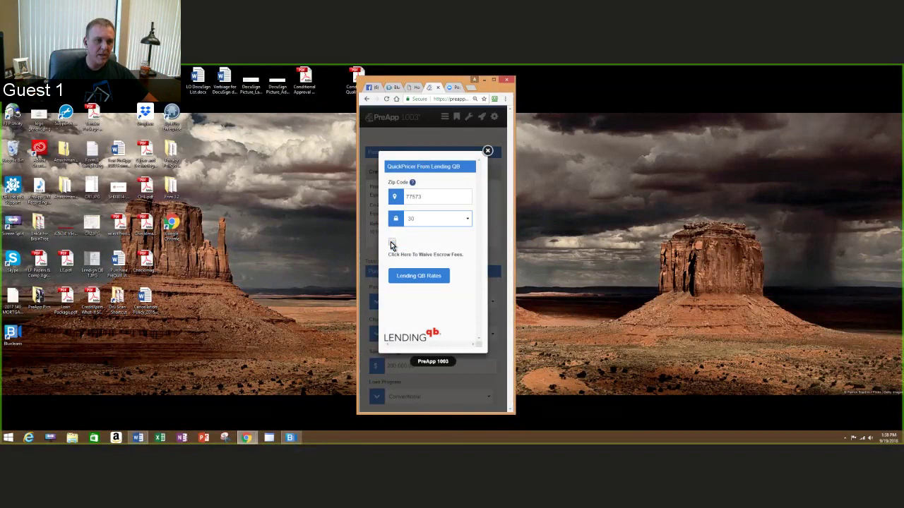
left_click(419, 279)
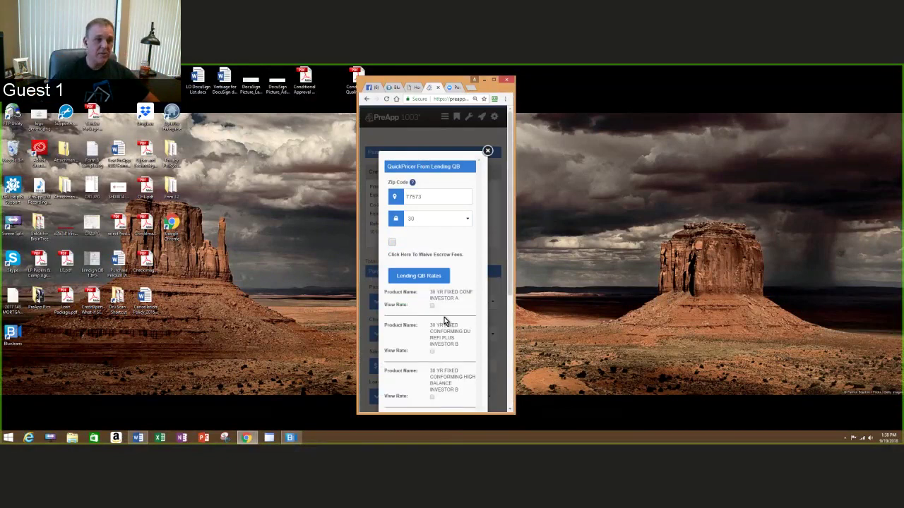
Choose the 4.500 rate from the 30 YR FIXED CONF INVESTOR A product for the worksheet.
scroll(444, 311, "down", 2)
left_click(432, 236)
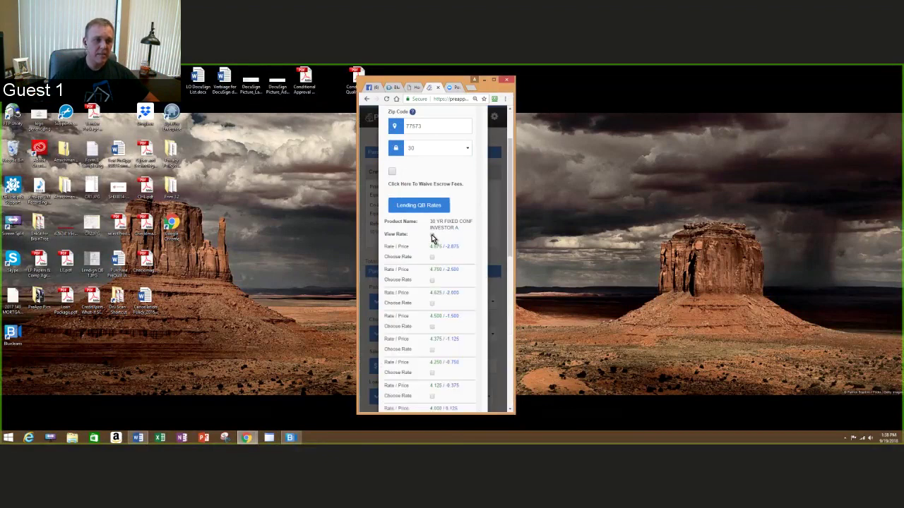
scroll(436, 251, "down", 1)
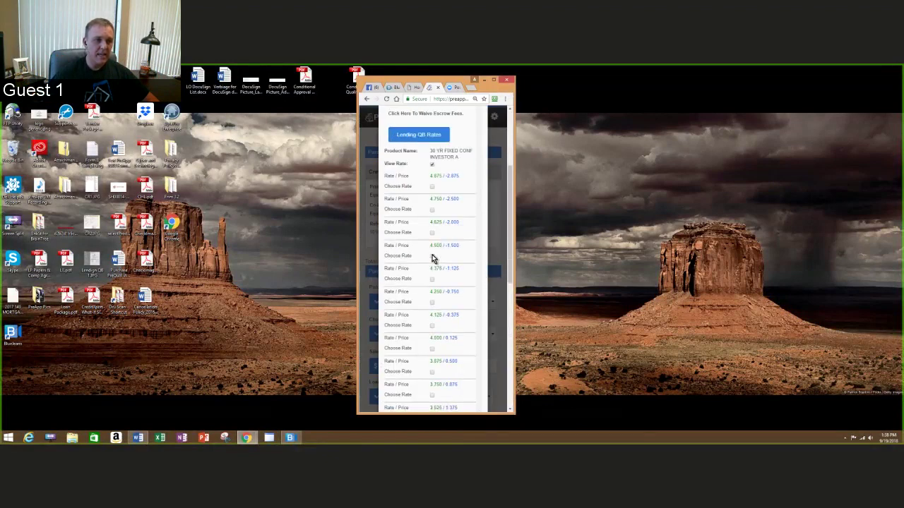
left_click(431, 256)
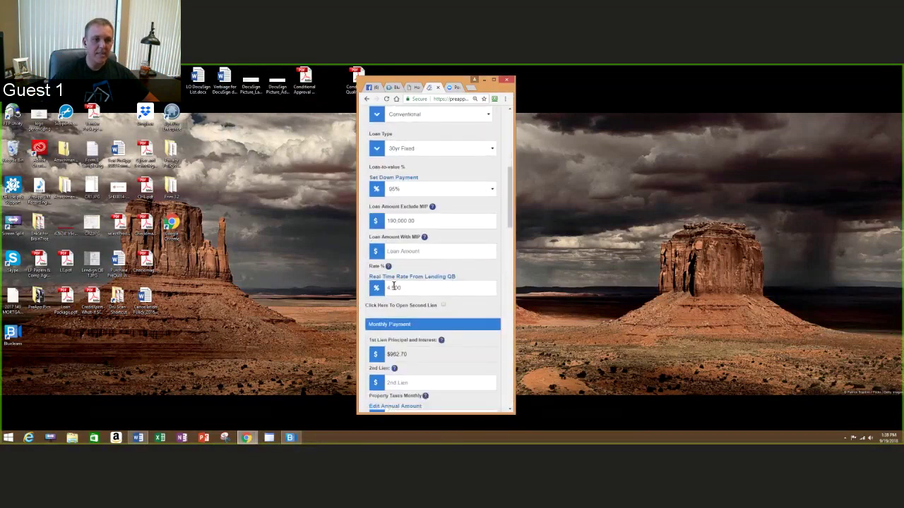
View the annual amount form for the monthly property taxes without changing the value.
scroll(423, 293, "down", 1)
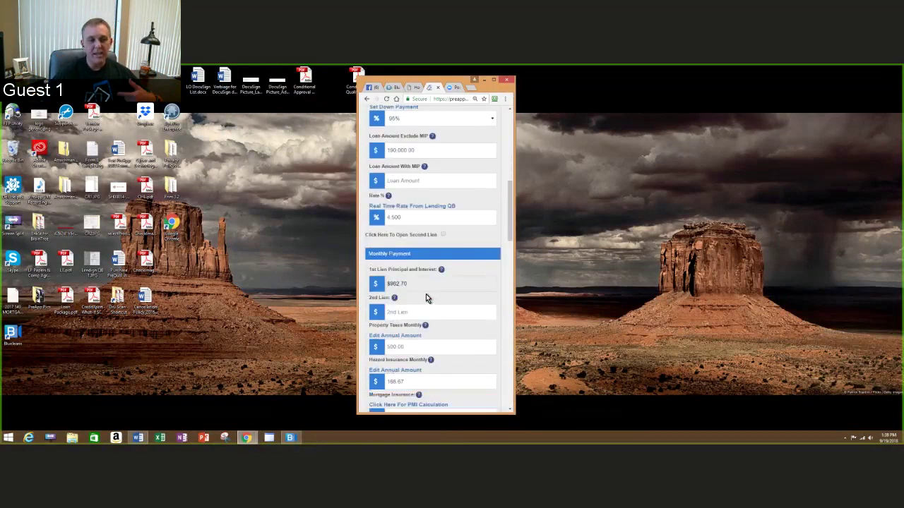
scroll(430, 269, "down", 1)
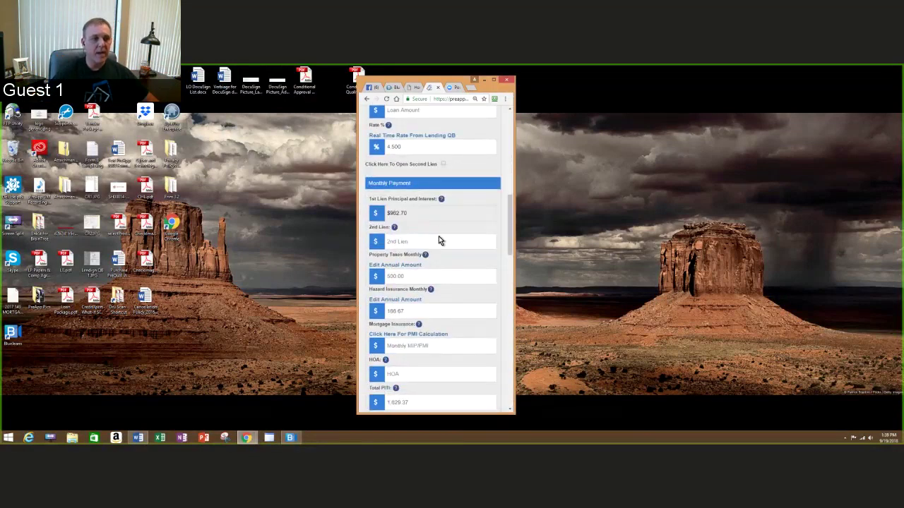
scroll(436, 237, "down", 1)
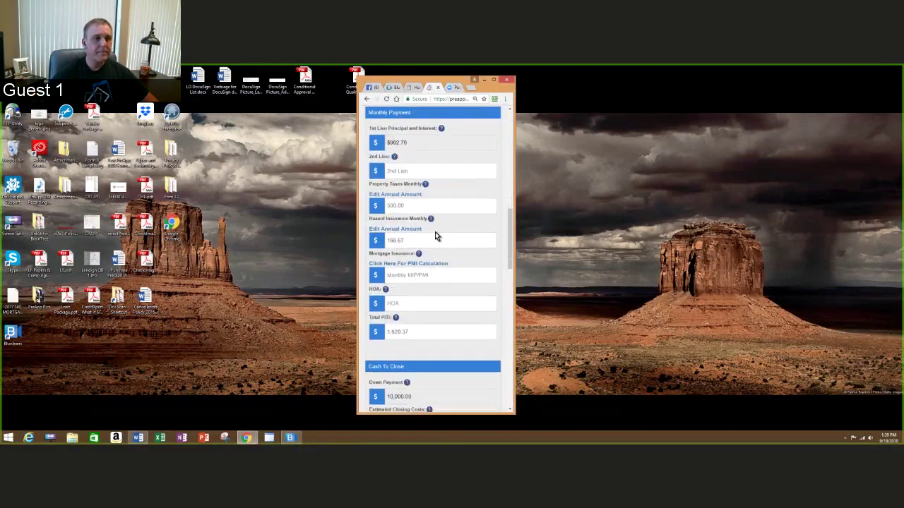
left_click(402, 196)
left_click(499, 204)
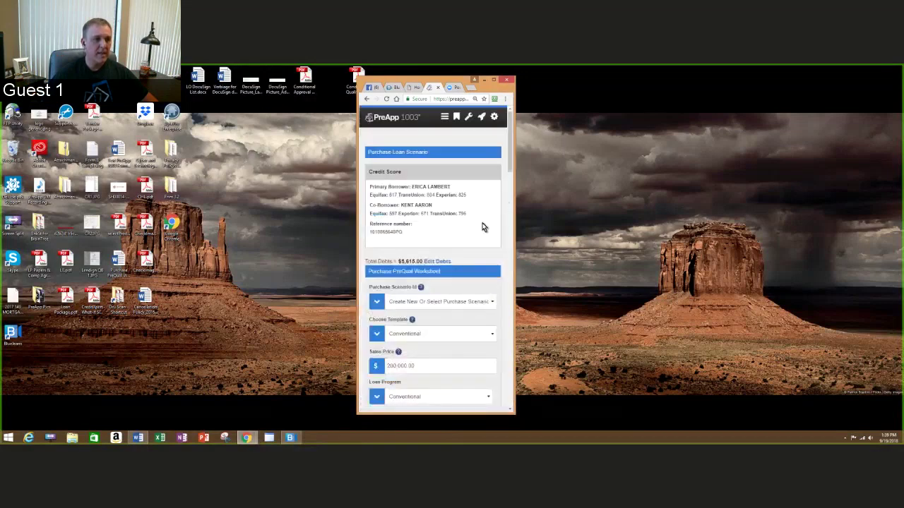
Retrieve the monthly mortgage insurance through the PMI calculation for zip code 77573.
scroll(474, 225, "down", 5)
scroll(474, 225, "down", 6)
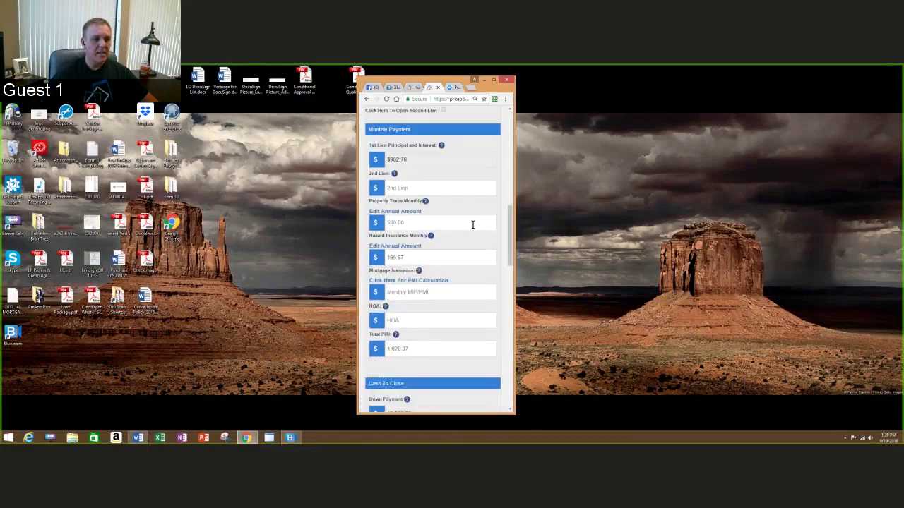
left_click(385, 265)
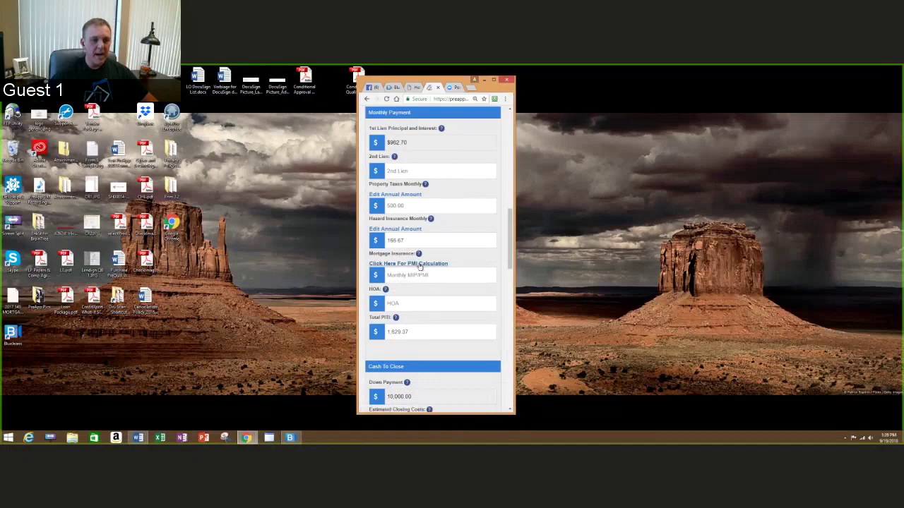
type("77573")
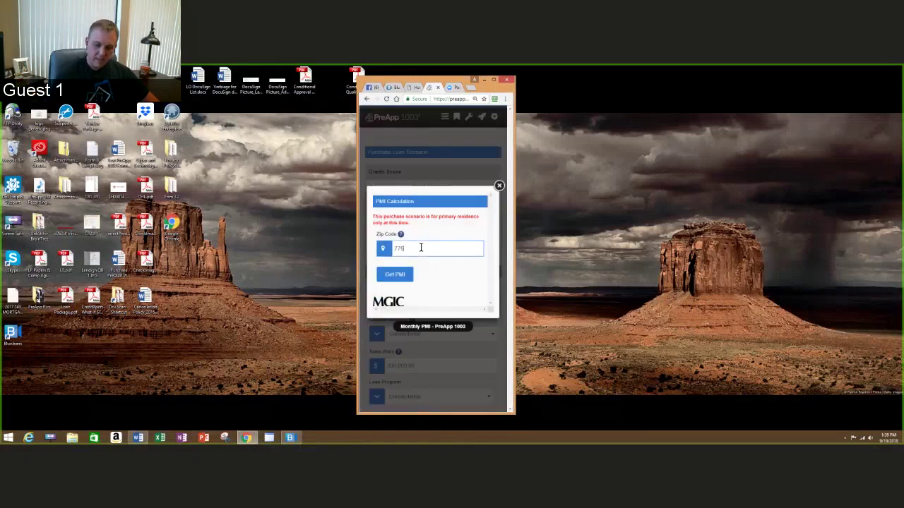
left_click(394, 274)
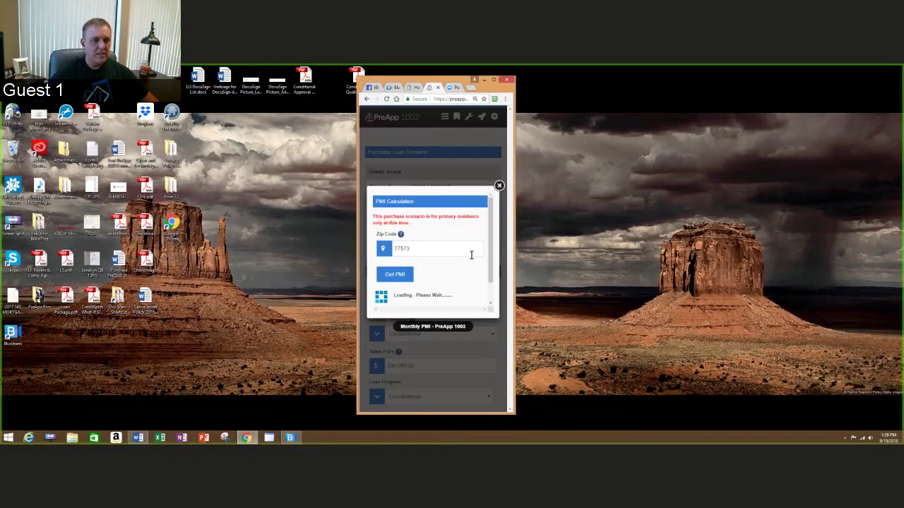
scroll(471, 254, "down", 1)
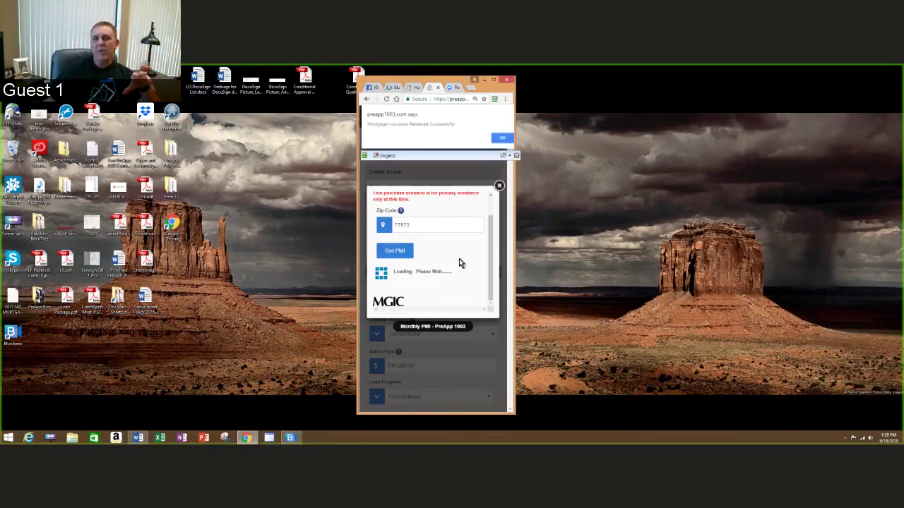
left_click(503, 139)
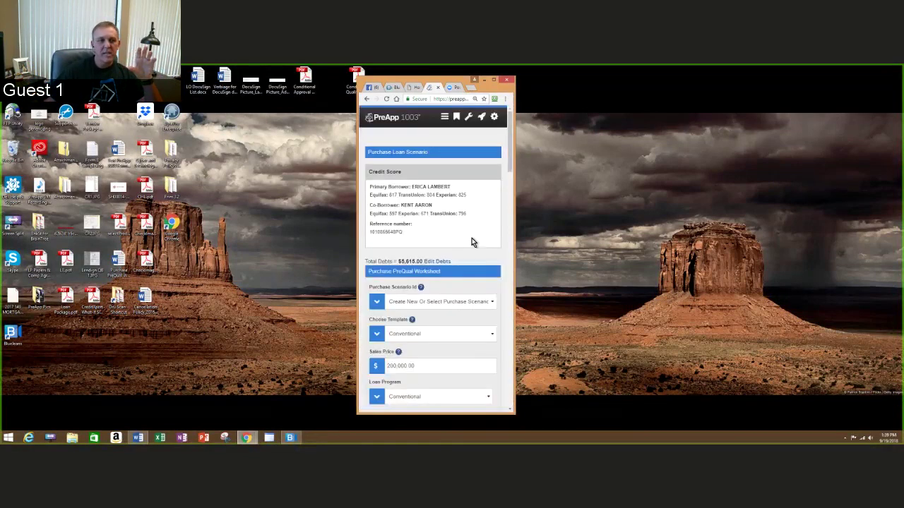
Review the worksheet's monthly payment with mortgage insurance, the cash to close and the totals with DTI ratios and available funds.
scroll(472, 240, "down", 3)
scroll(471, 262, "down", 3)
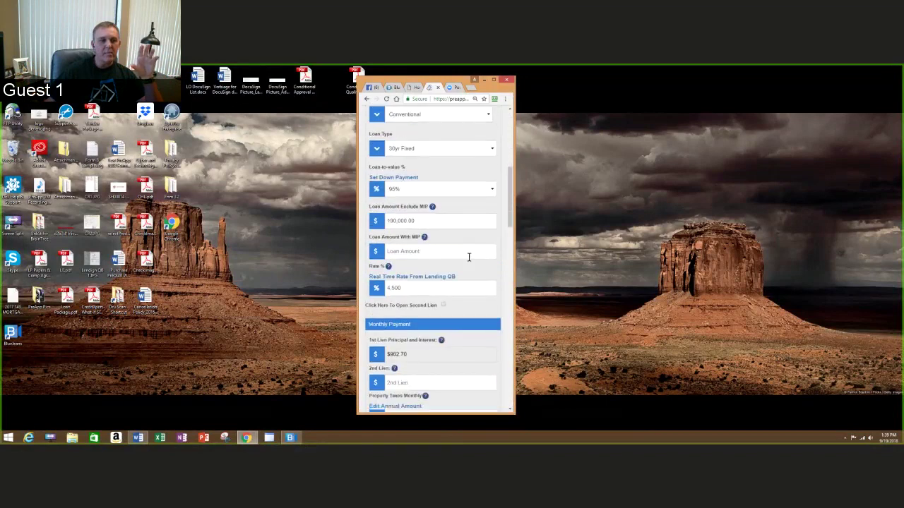
scroll(471, 262, "down", 3)
scroll(470, 259, "down", 2)
scroll(469, 254, "down", 2)
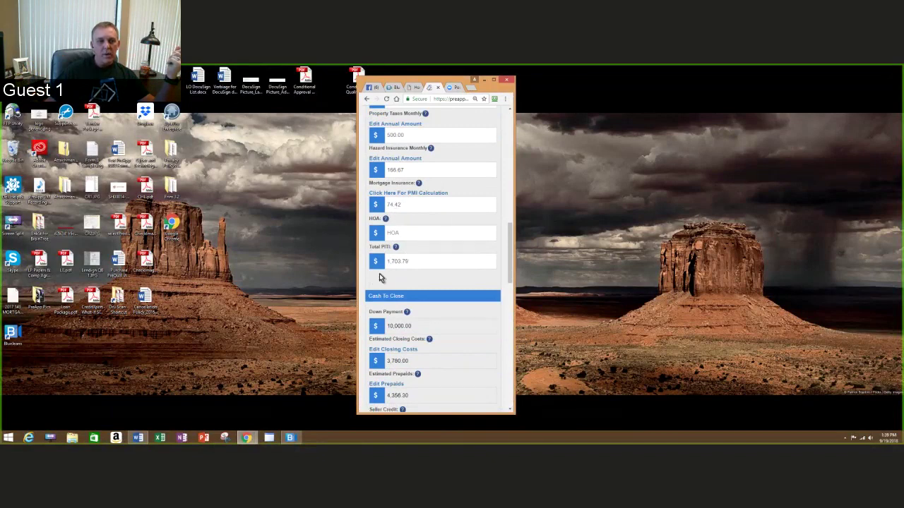
scroll(432, 239, "down", 3)
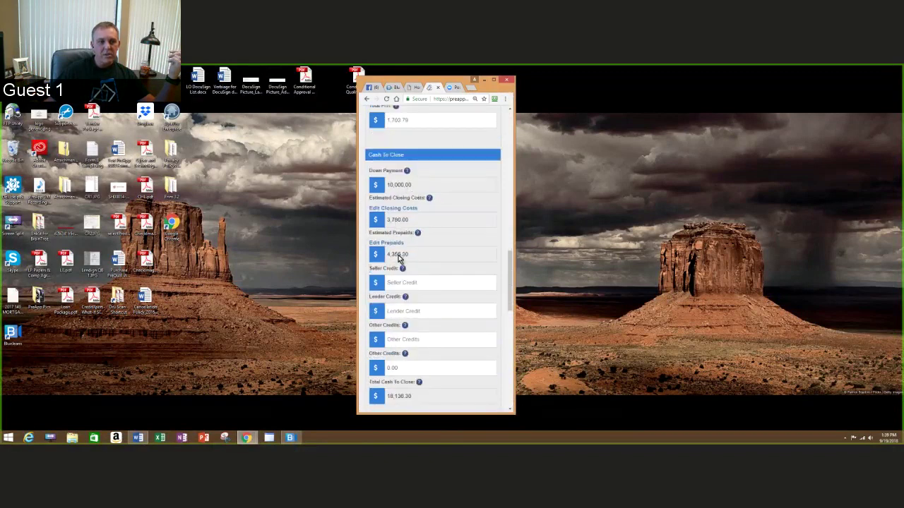
scroll(399, 258, "down", 2)
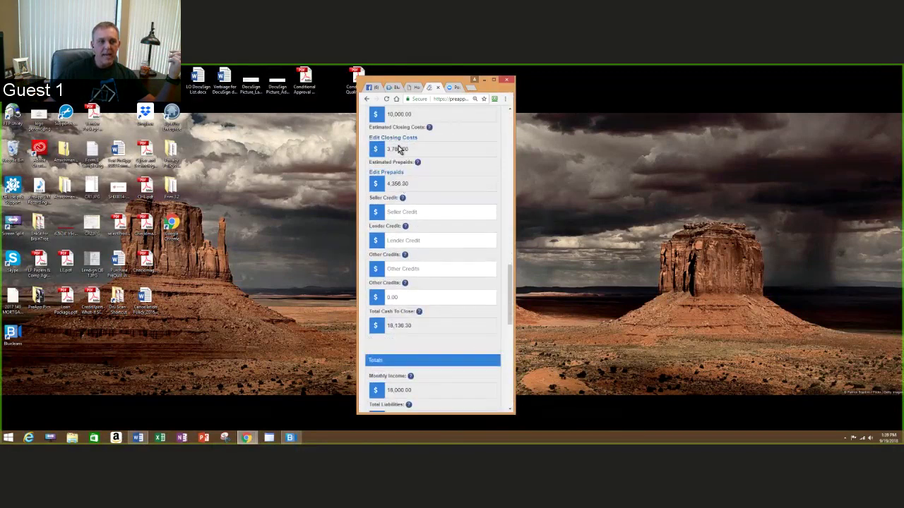
scroll(431, 233, "down", 2)
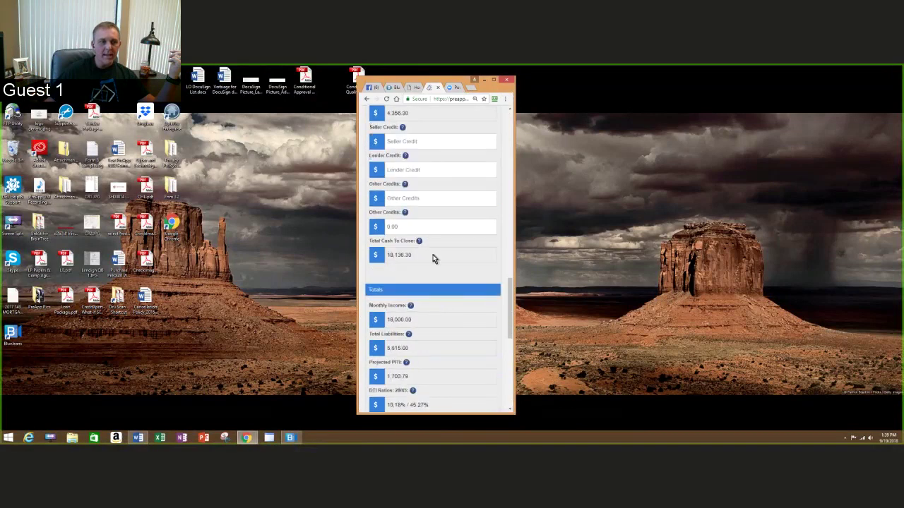
scroll(434, 260, "down", 2)
scroll(445, 267, "down", 2)
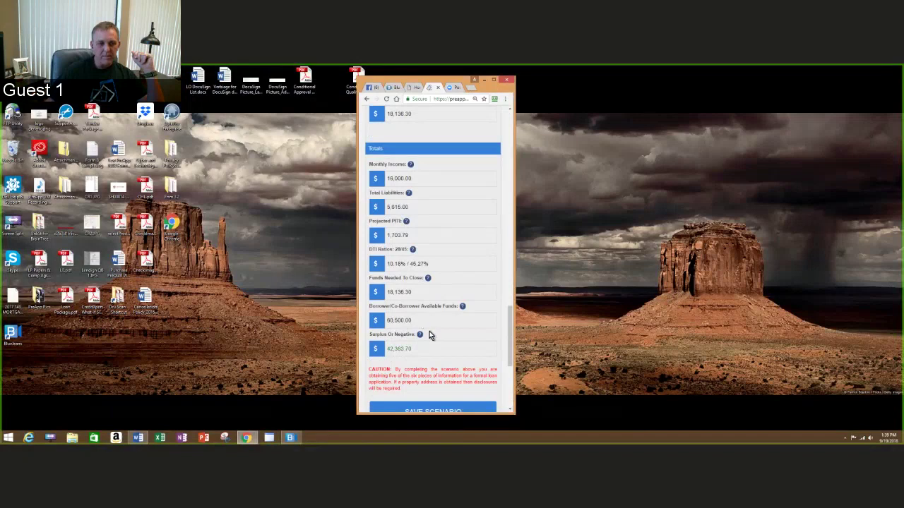
Save the completed purchase scenario to the borrower's file.
scroll(428, 335, "down", 1)
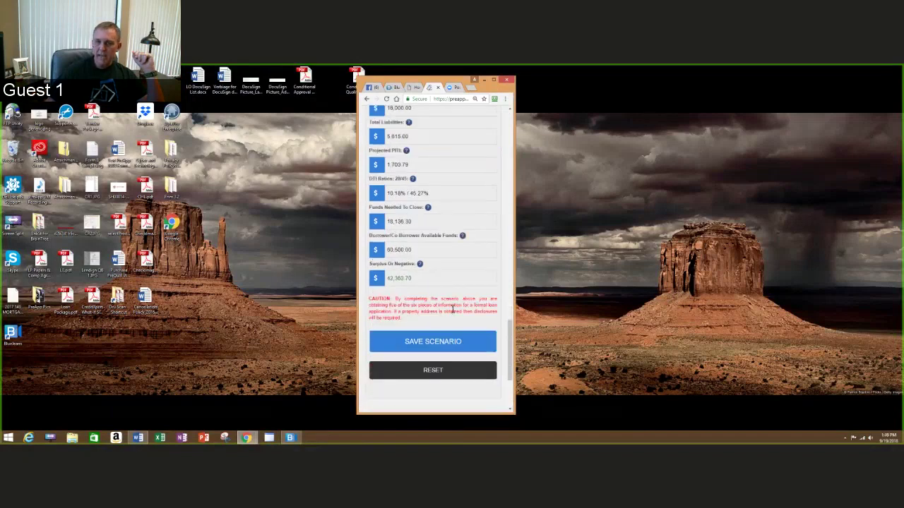
left_click(436, 344)
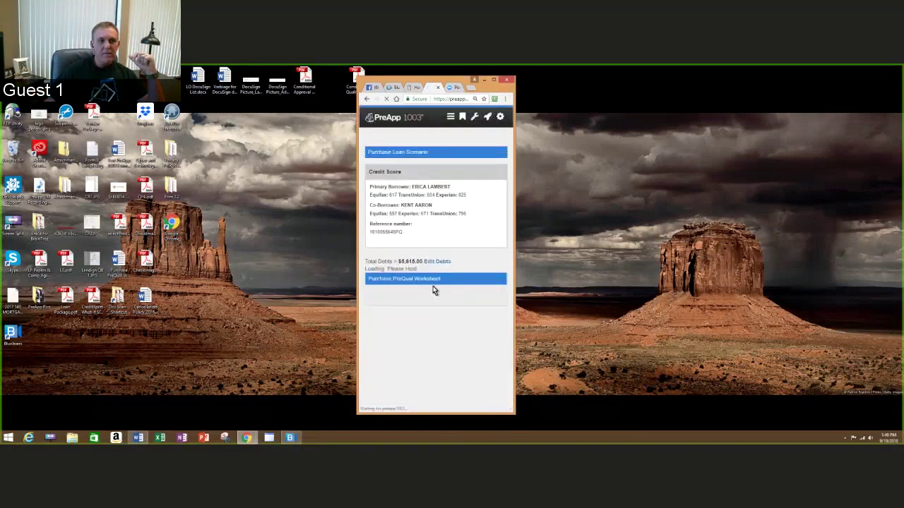
left_click(503, 137)
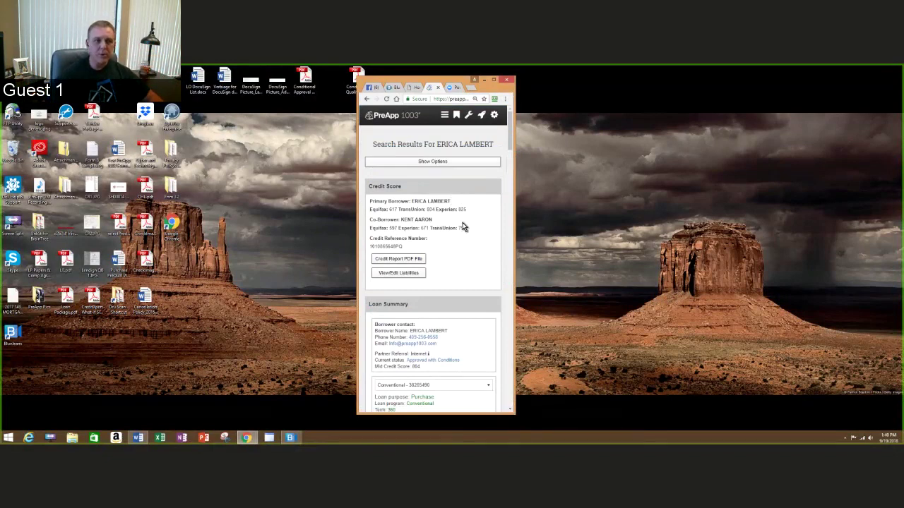
Open the CC Worksheet from the borrower's file options and look over its estimated closing costs.
left_click(438, 163)
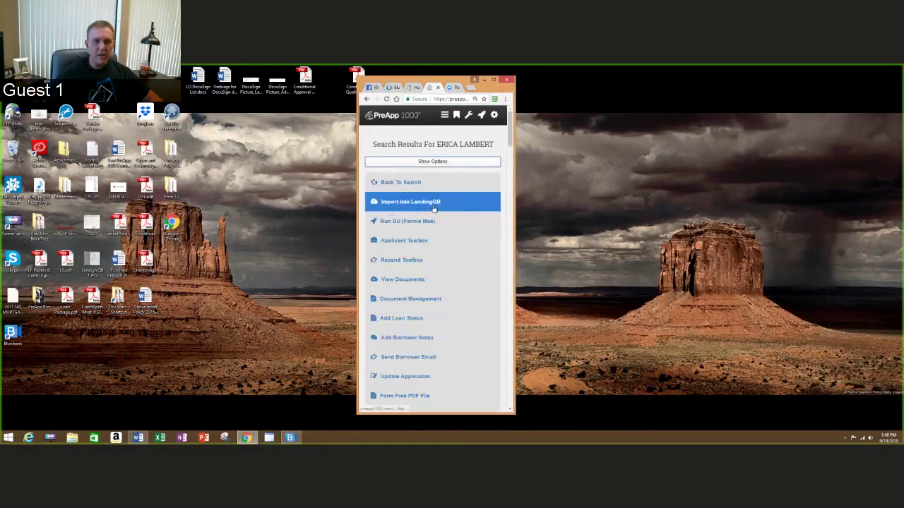
scroll(431, 212, "down", 2)
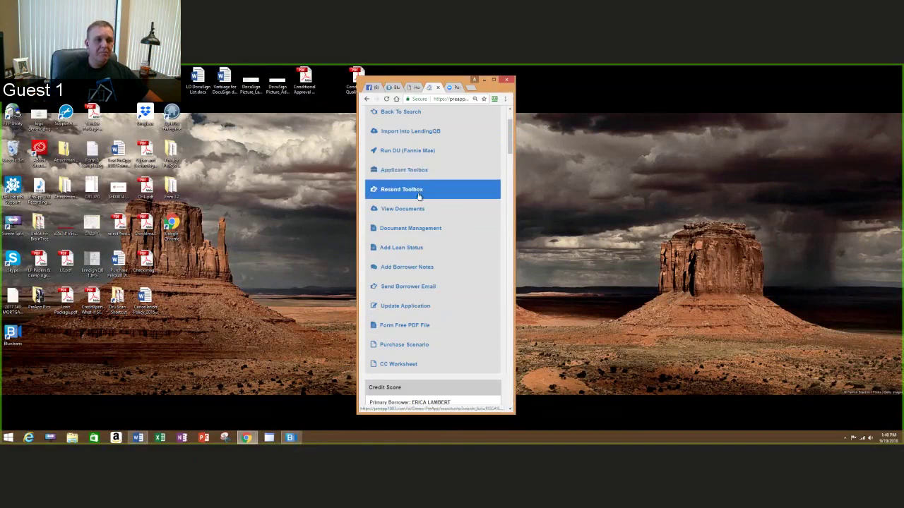
left_click(408, 365)
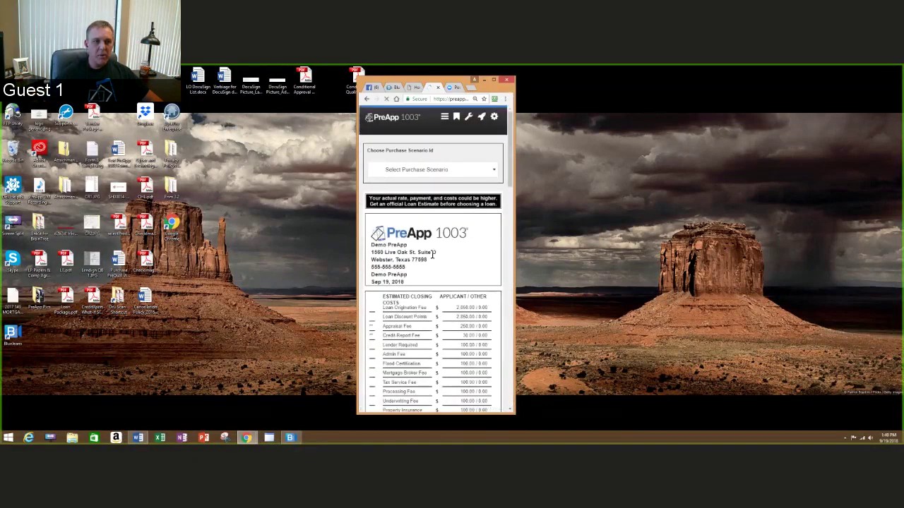
scroll(459, 264, "down", 3)
scroll(448, 286, "up", 3)
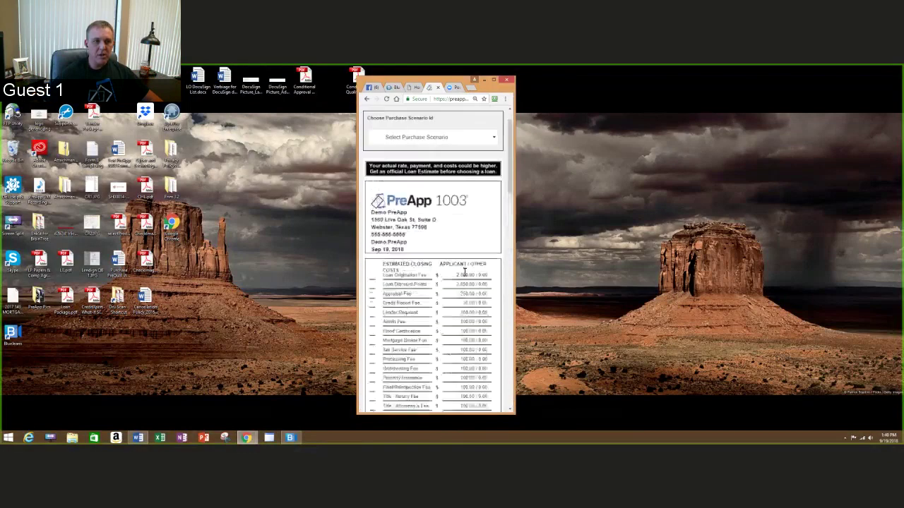
View the closing cost worksheet in the maximized window, and return the window to phone size.
double_click(473, 91)
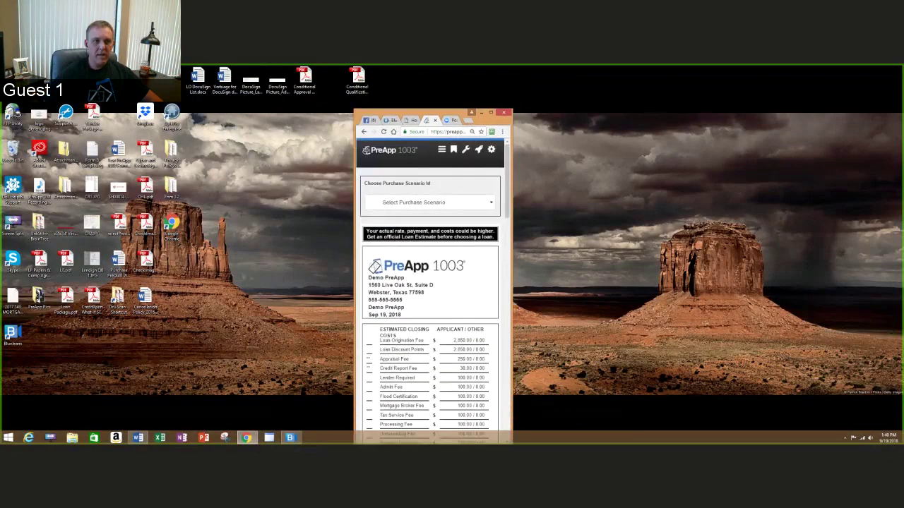
scroll(473, 264, "down", 5)
scroll(477, 272, "up", 5)
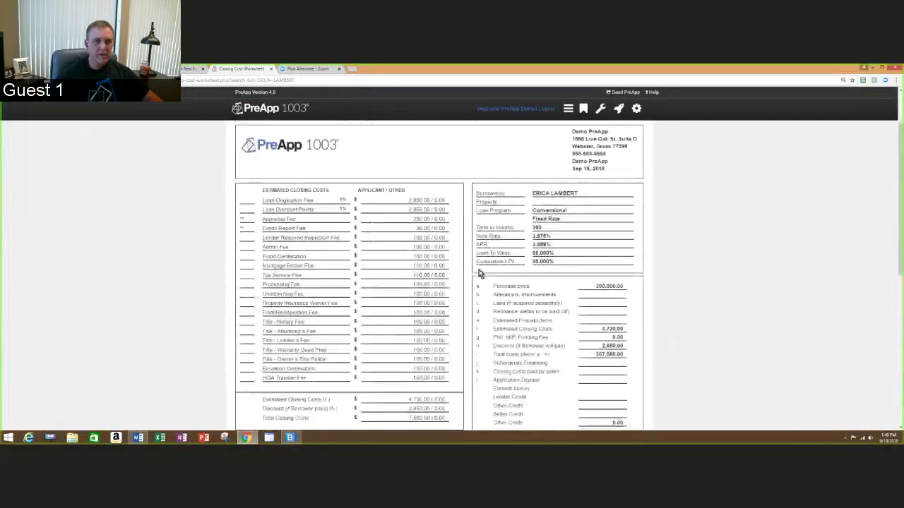
double_click(599, 69)
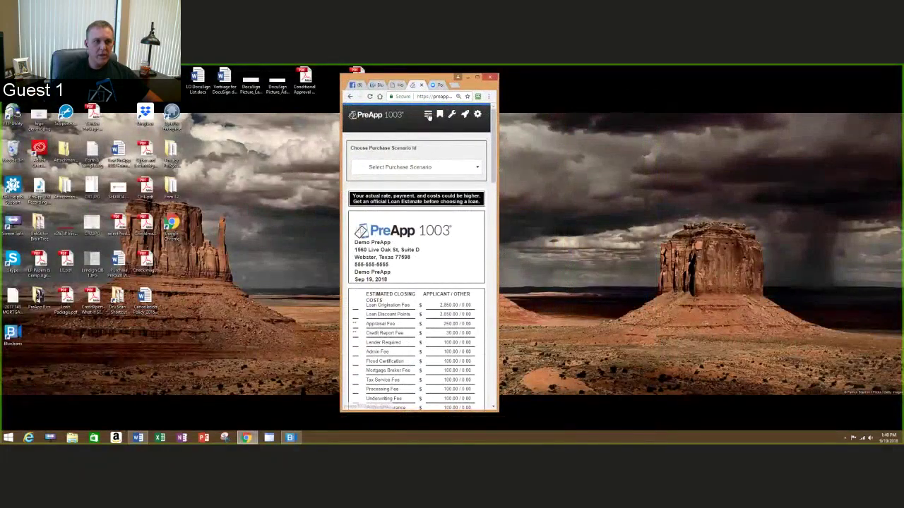
Go back through the applicant search to the borrower's file and open its Document Management page.
left_click(428, 116)
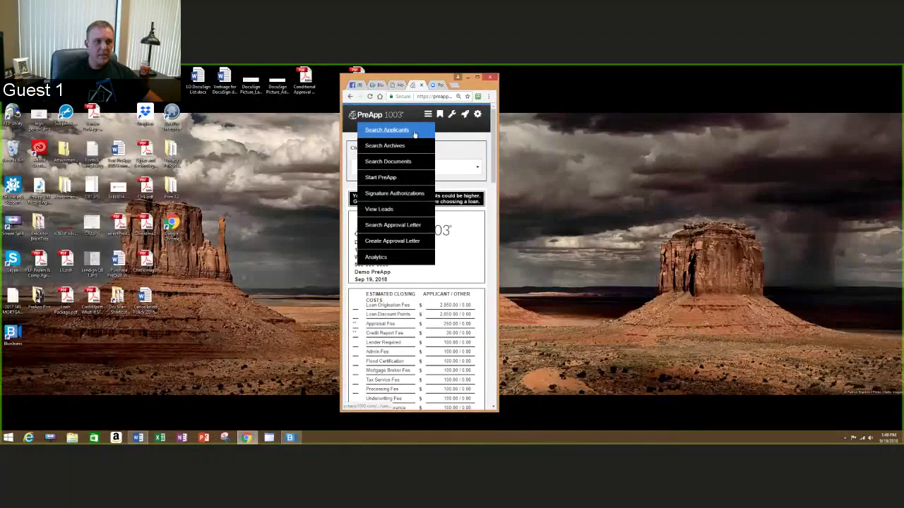
left_click(415, 131)
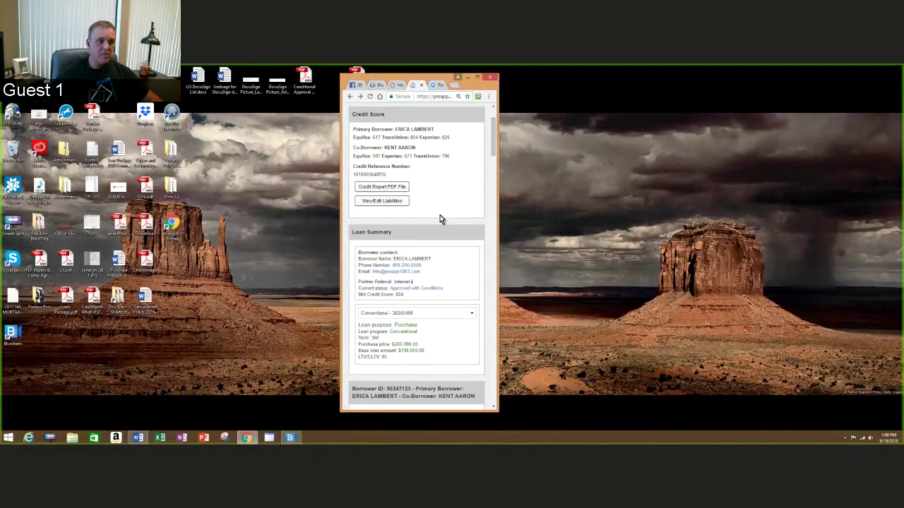
scroll(424, 226, "down", 1)
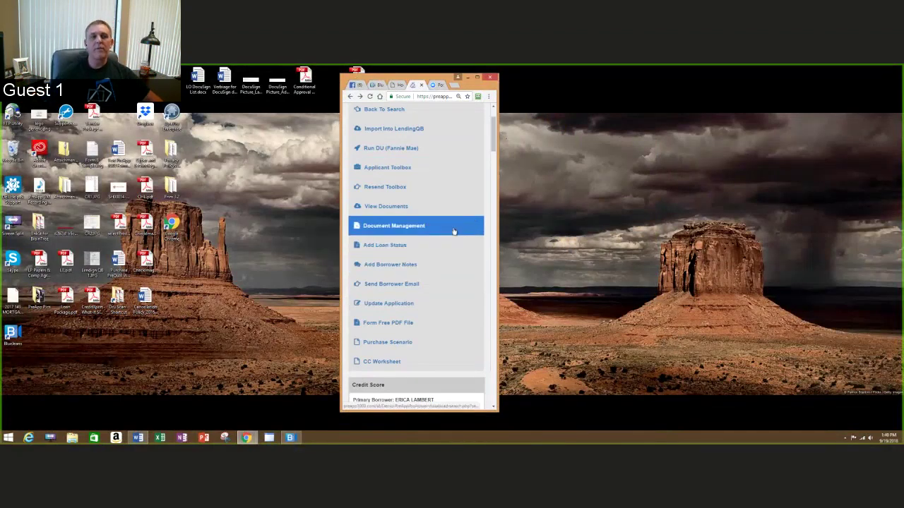
left_click(381, 206)
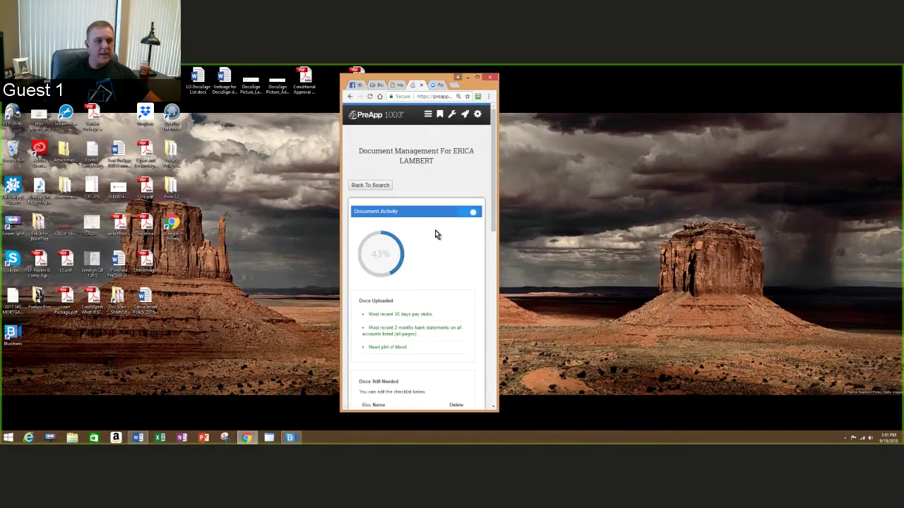
Look over the borrower's document activity, needed documents, management tools and uploaded documents.
scroll(435, 233, "down", 4)
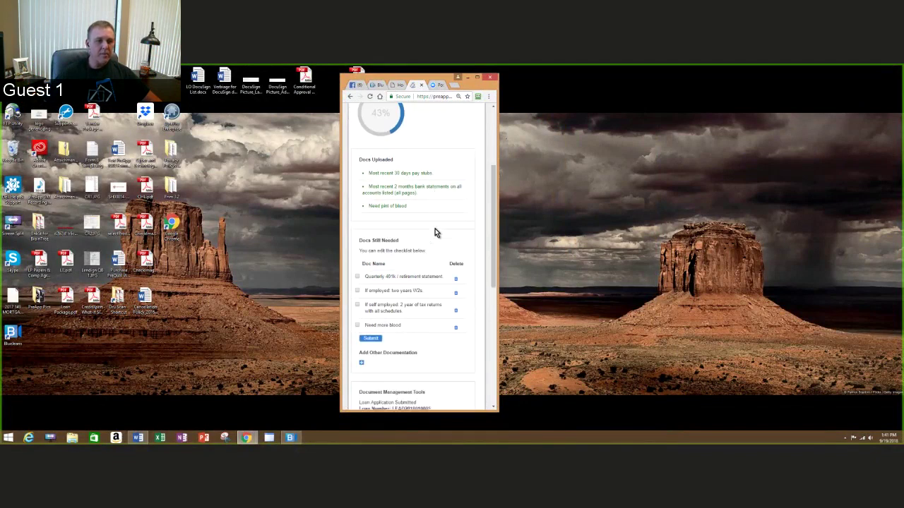
scroll(435, 229, "down", 8)
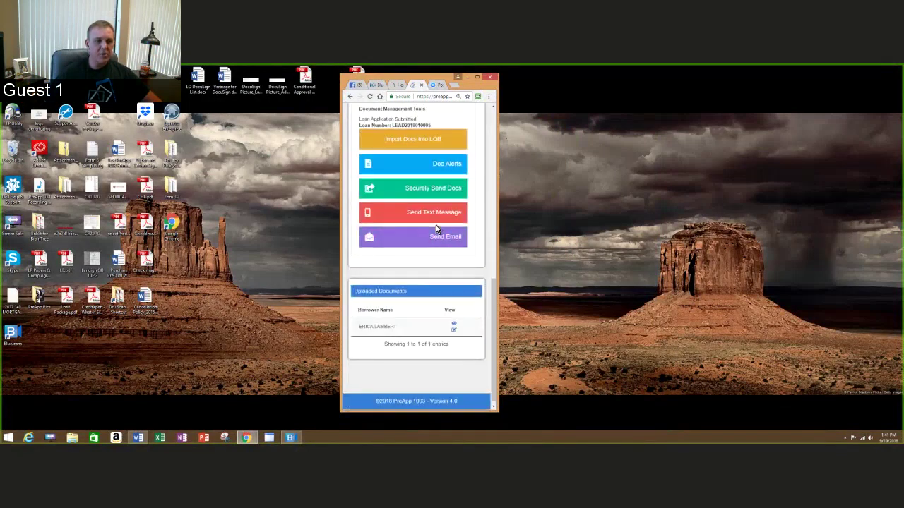
scroll(436, 223, "up", 12)
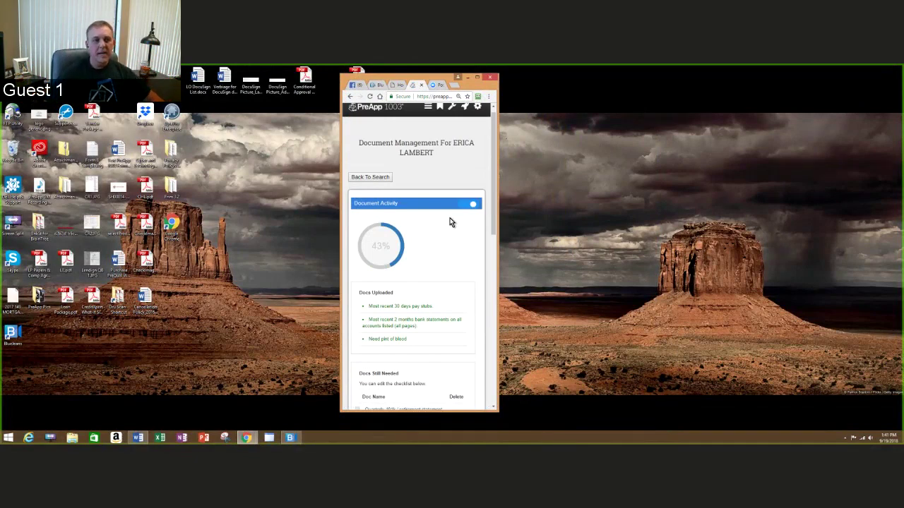
Check off "Need more blood" in the Docs Still Needed checklist and submit the update.
scroll(435, 247, "down", 1)
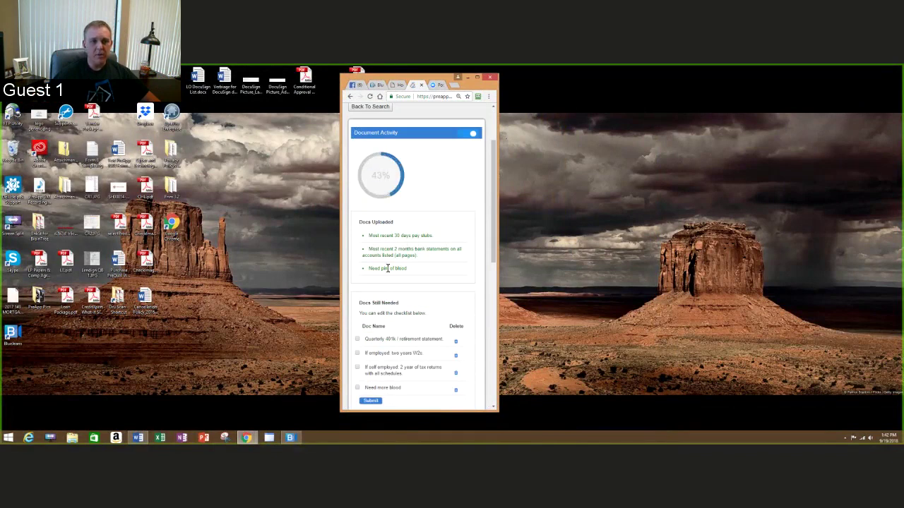
scroll(397, 280, "down", 1)
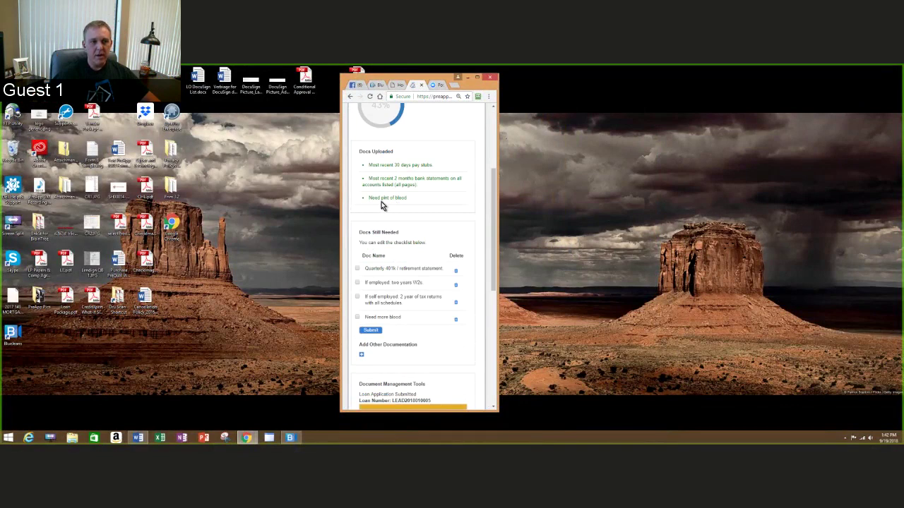
scroll(388, 201, "down", 1)
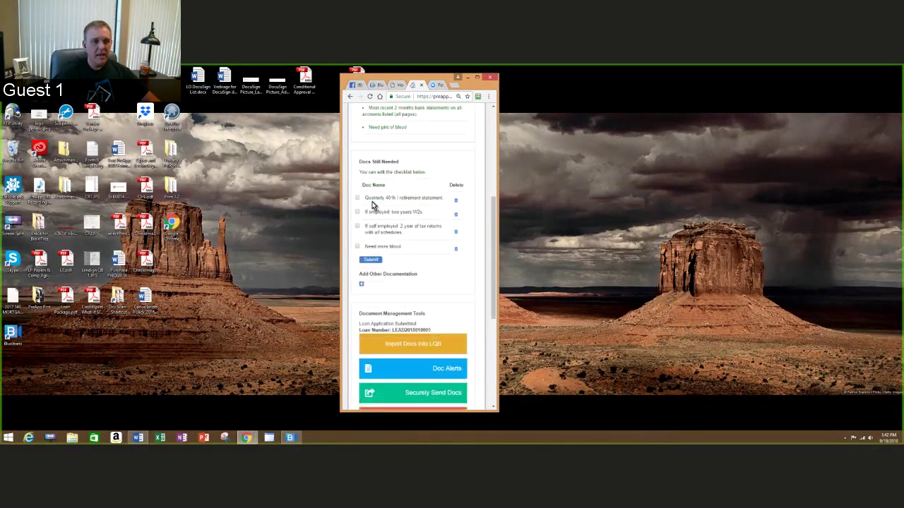
left_click(370, 261)
left_click(356, 247)
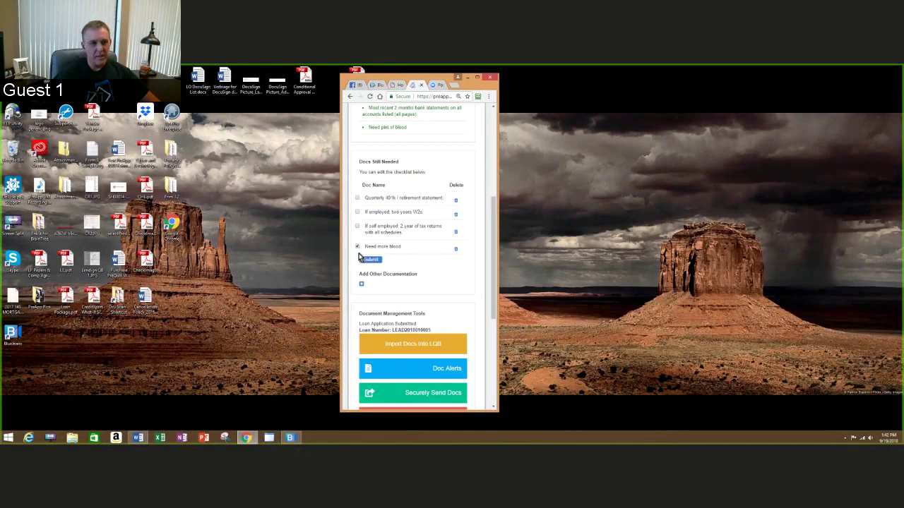
left_click(369, 261)
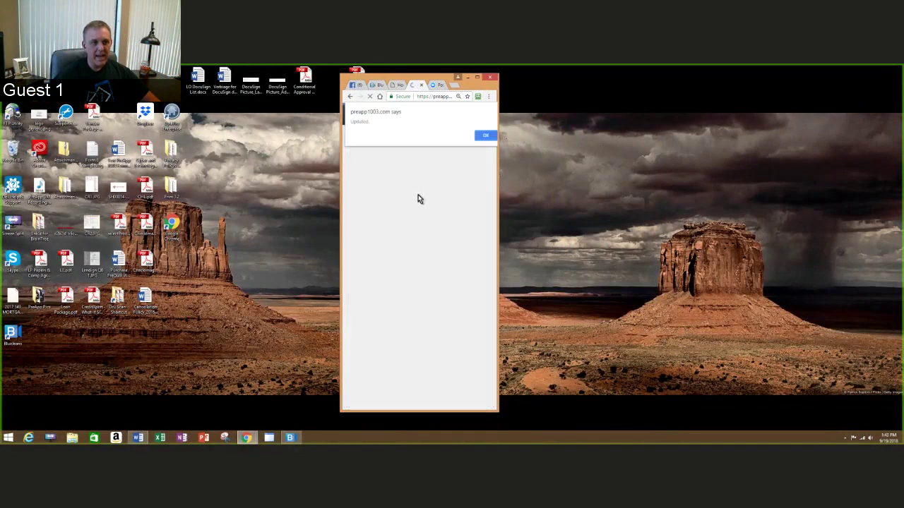
left_click(483, 136)
Add a custom item for a named person's photo to the borrower's list of documents still needed.
scroll(384, 282, "down", 1)
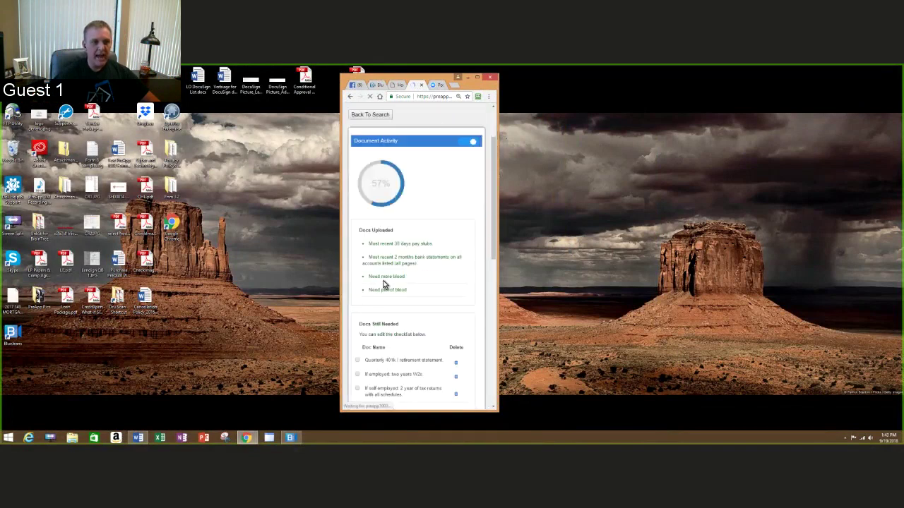
scroll(385, 286, "down", 1)
scroll(399, 237, "down", 1)
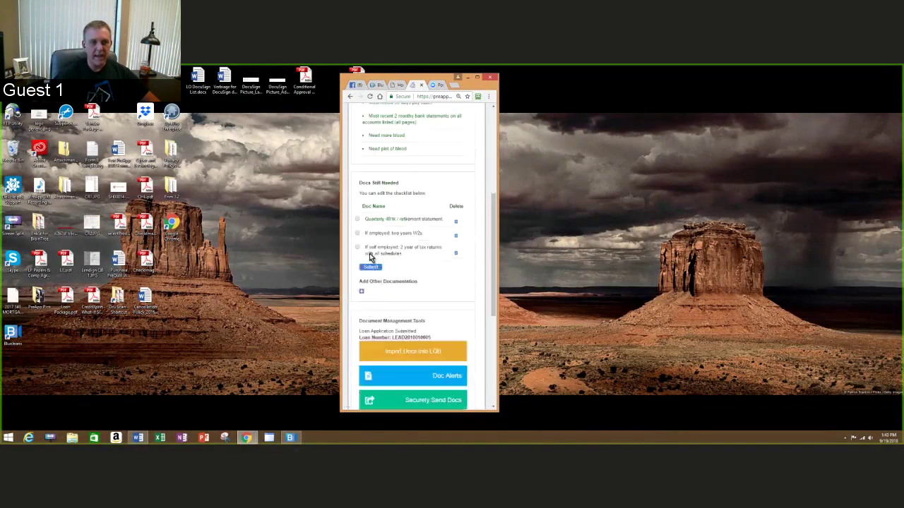
left_click(361, 292)
type("Mi")
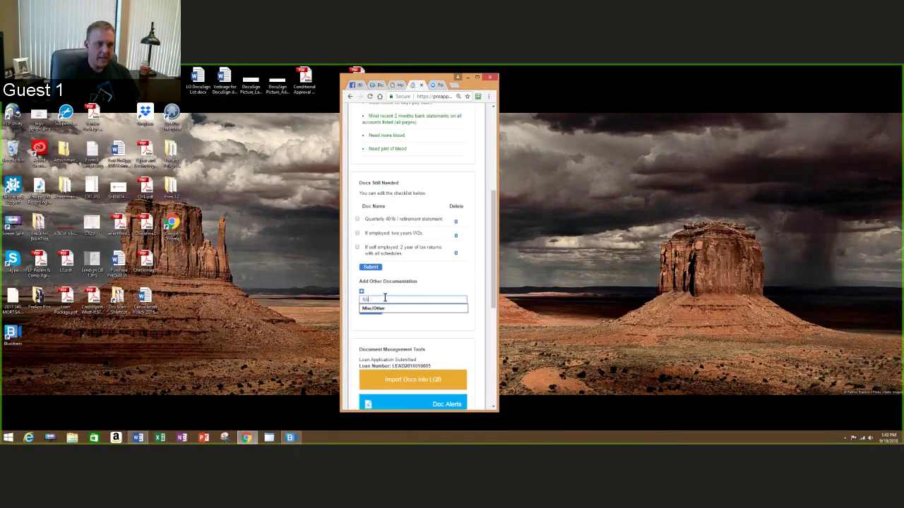
type("ke'")
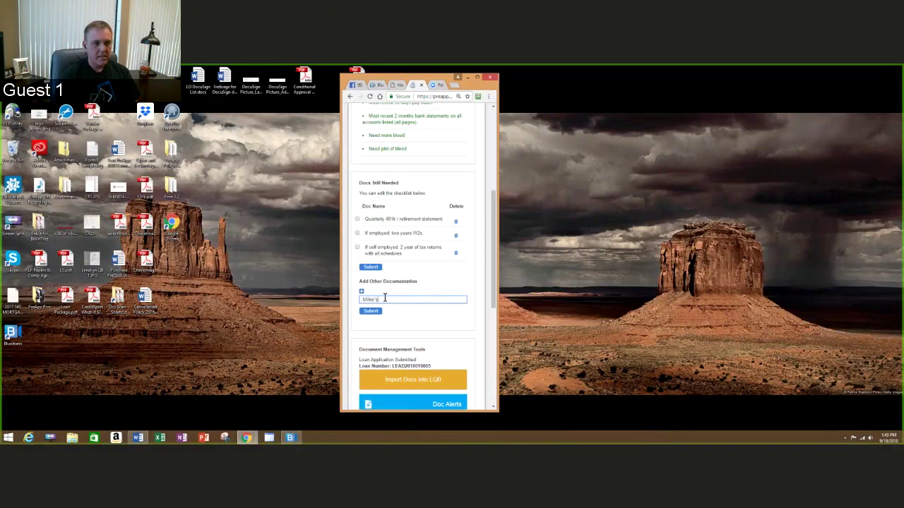
type("s P")
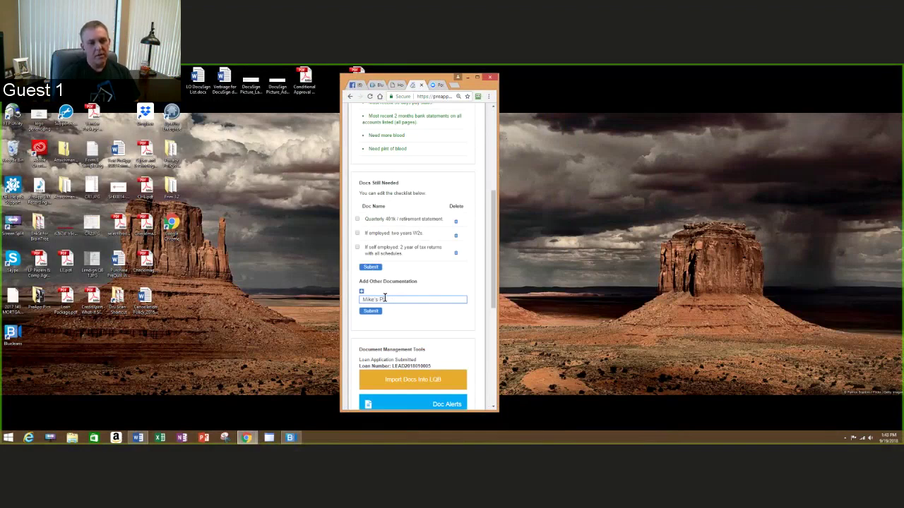
type("hoto")
left_click(372, 311)
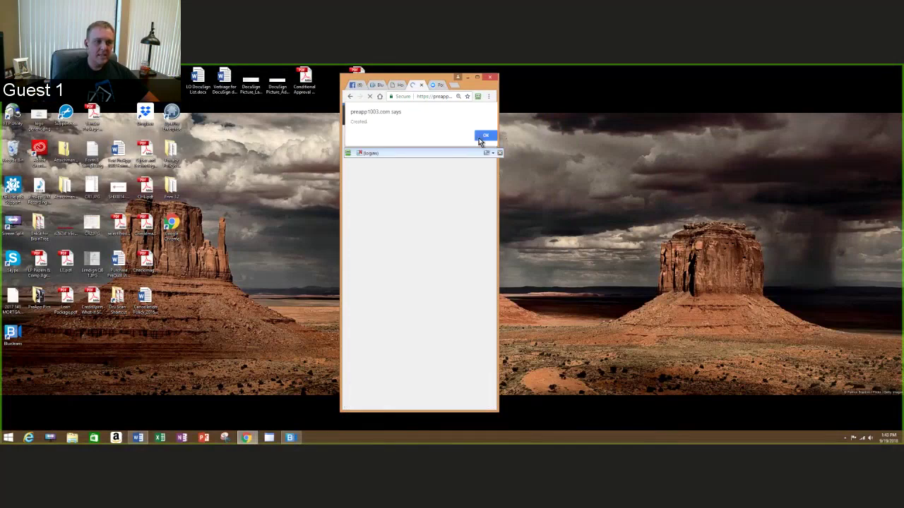
left_click(481, 139)
scroll(428, 307, "down", 5)
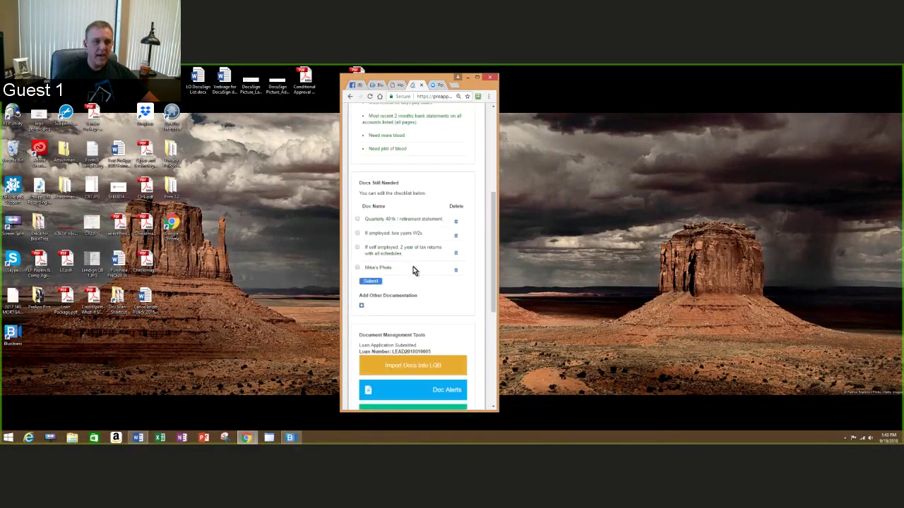
Preview the borrower's uploaded document image from Uploaded Documents and close the preview.
scroll(416, 267, "down", 4)
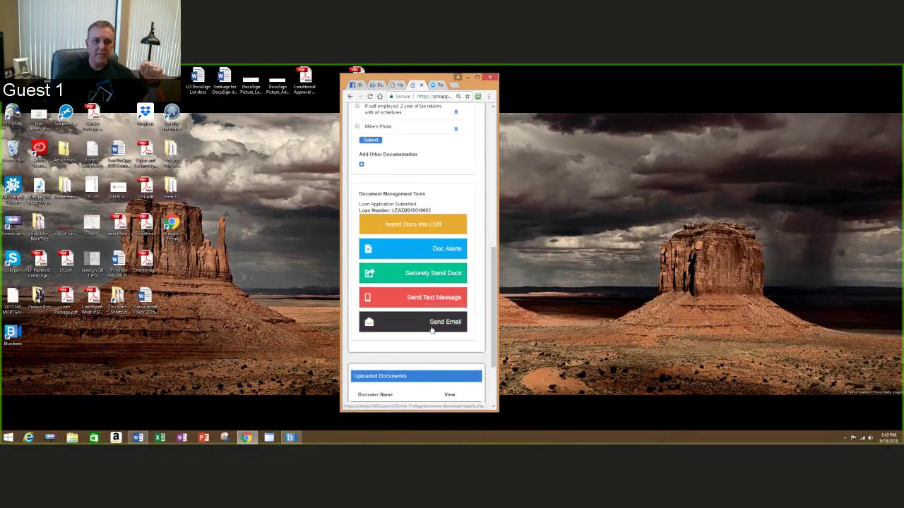
scroll(432, 314, "down", 3)
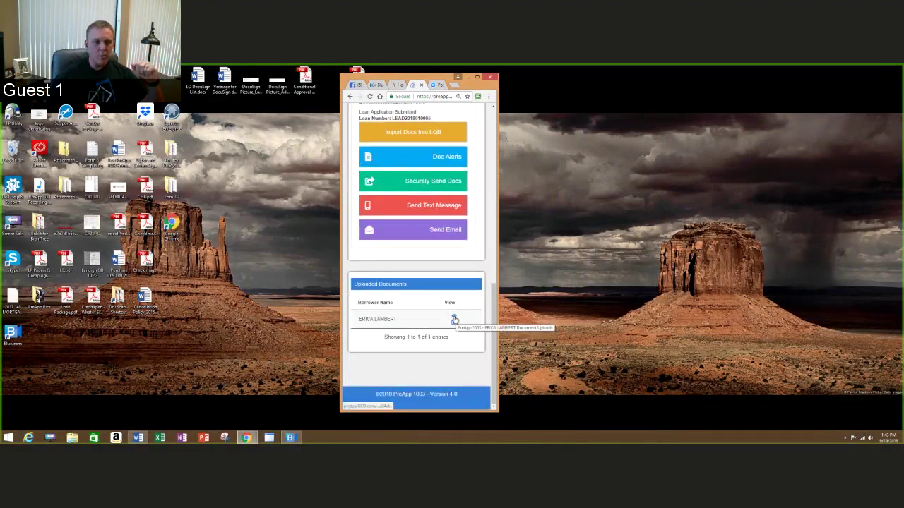
left_click(454, 319)
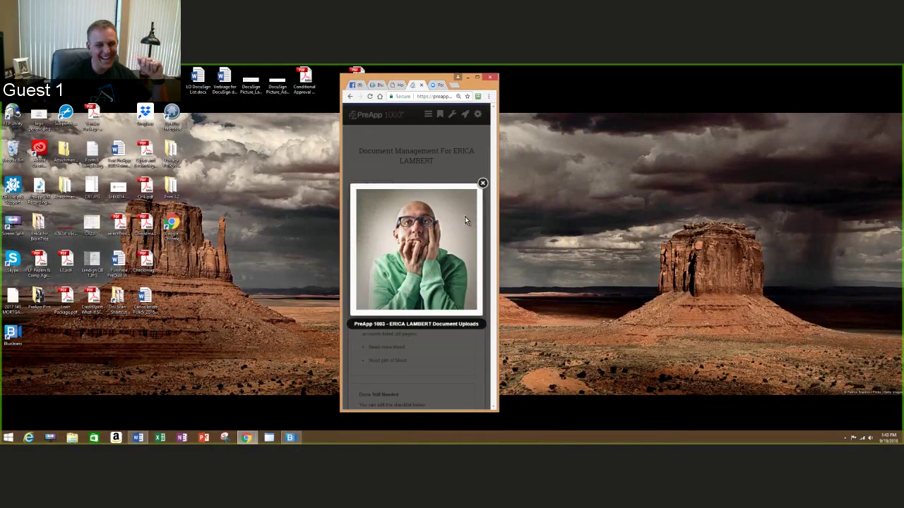
left_click(482, 184)
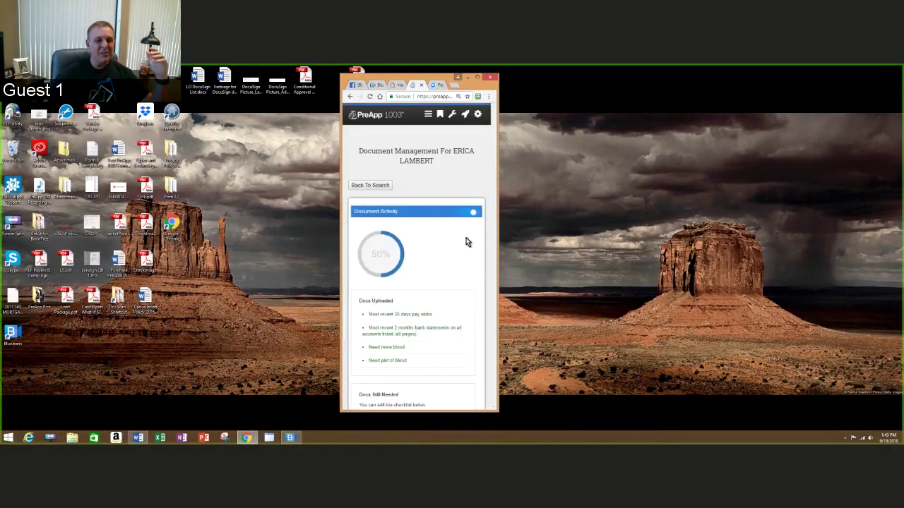
View the Reject Image Form for the borrower's uploaded document and close it without rejecting.
scroll(464, 240, "down", 10)
scroll(462, 260, "down", 2)
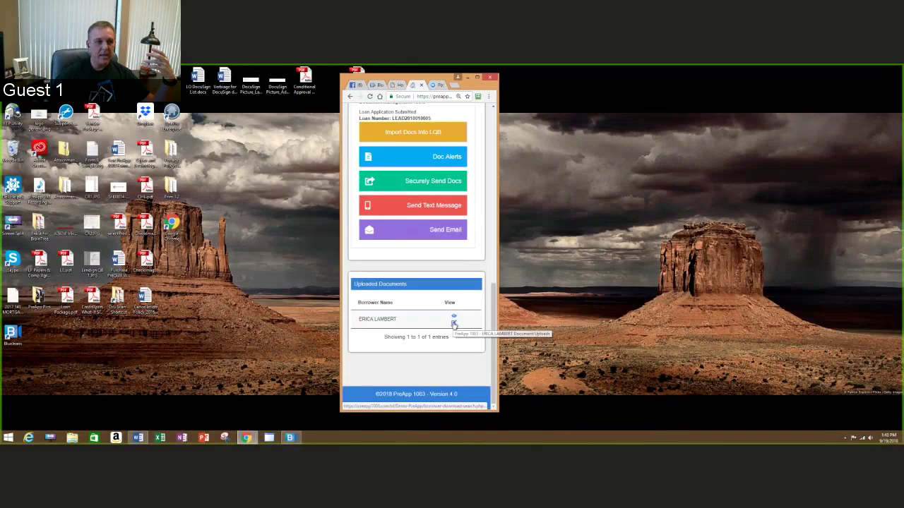
left_click(453, 324)
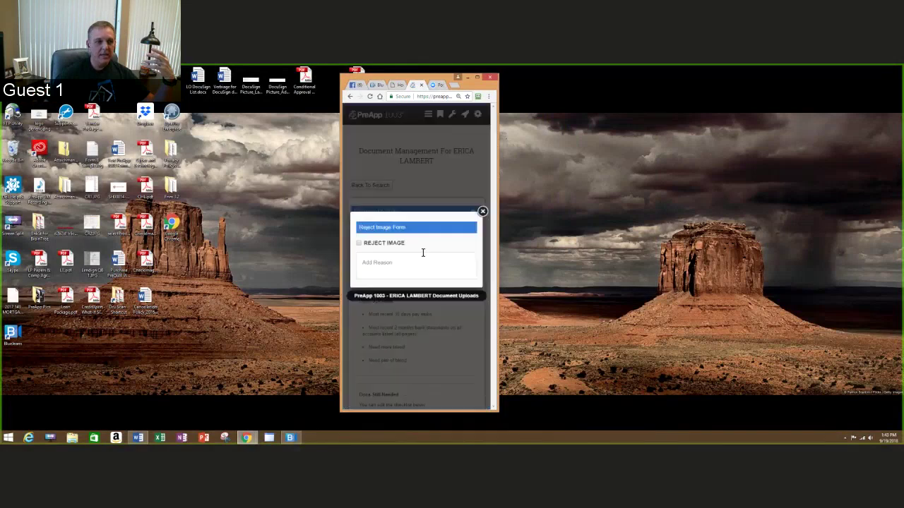
left_click(483, 211)
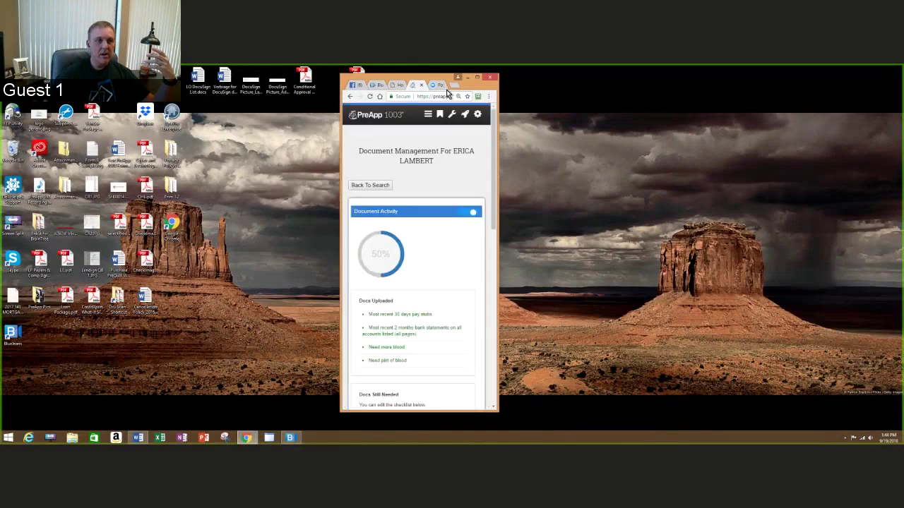
Maximize the browser window and examine the full-width document activity and uploaded file details.
double_click(483, 87)
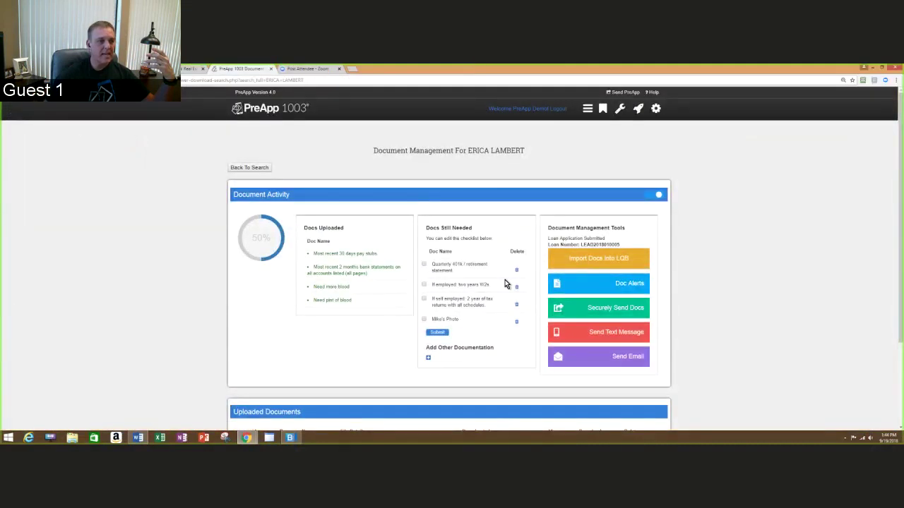
scroll(424, 318, "down", 2)
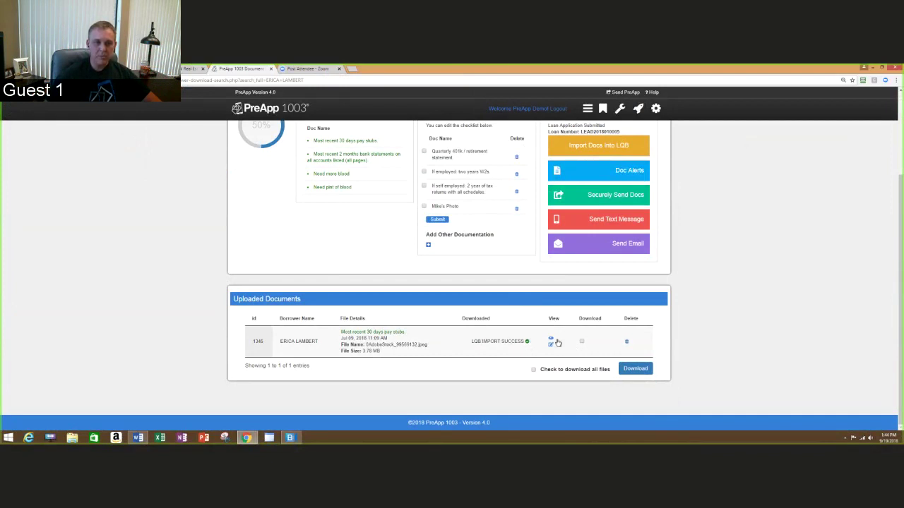
scroll(557, 343, "up", 3)
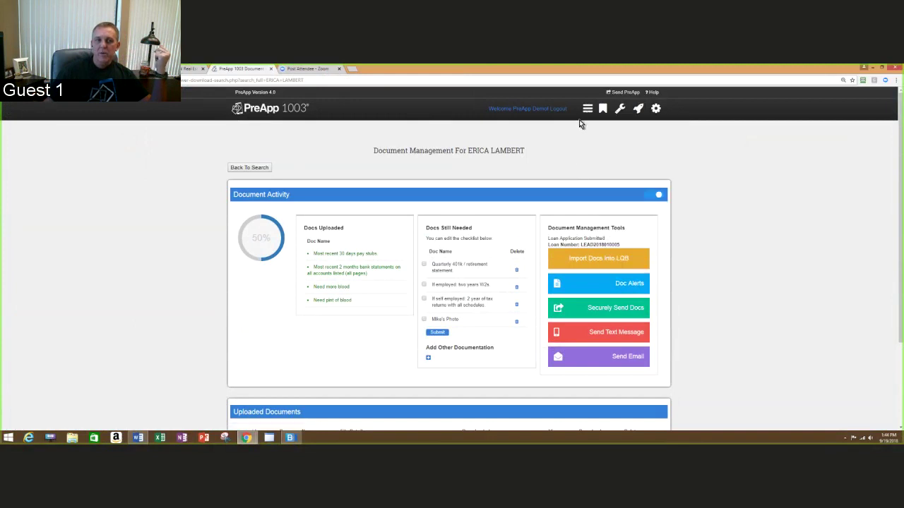
Start a new loan approval letter using the Conditional Qualification Letter type.
mouse_move(587, 108)
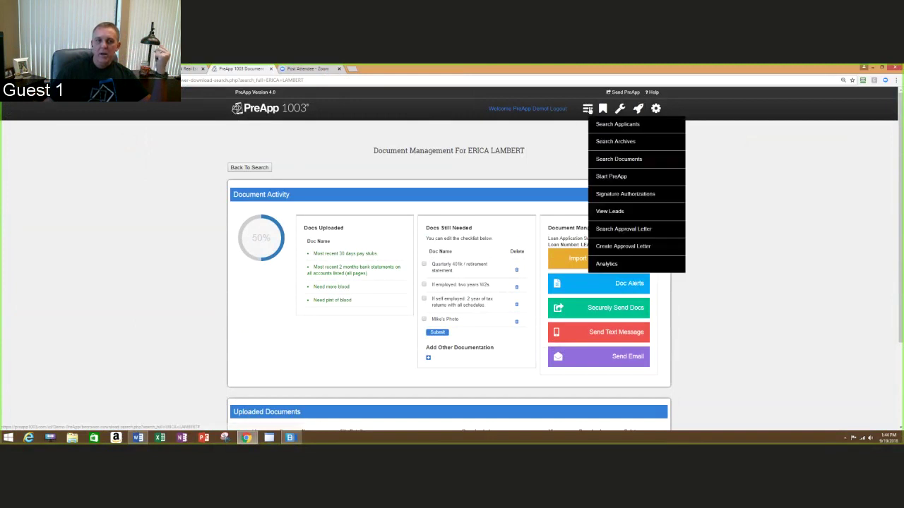
left_click(613, 248)
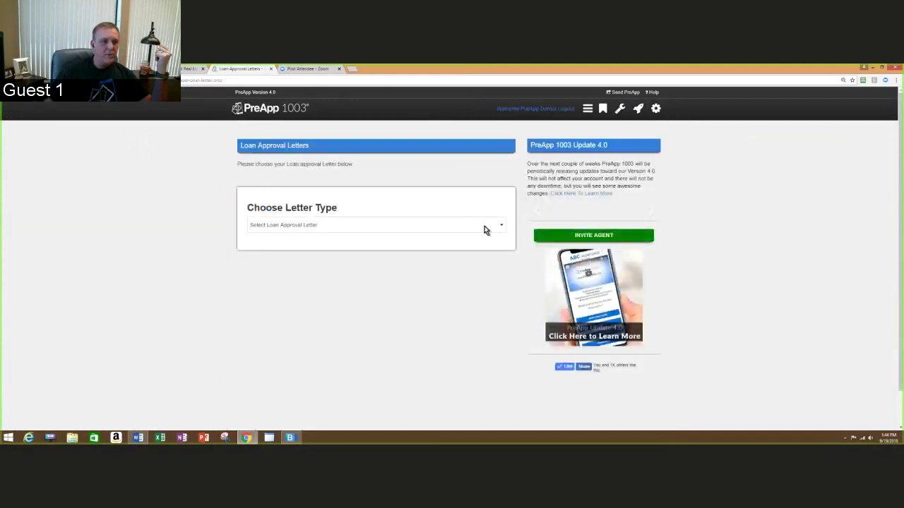
left_click(494, 227)
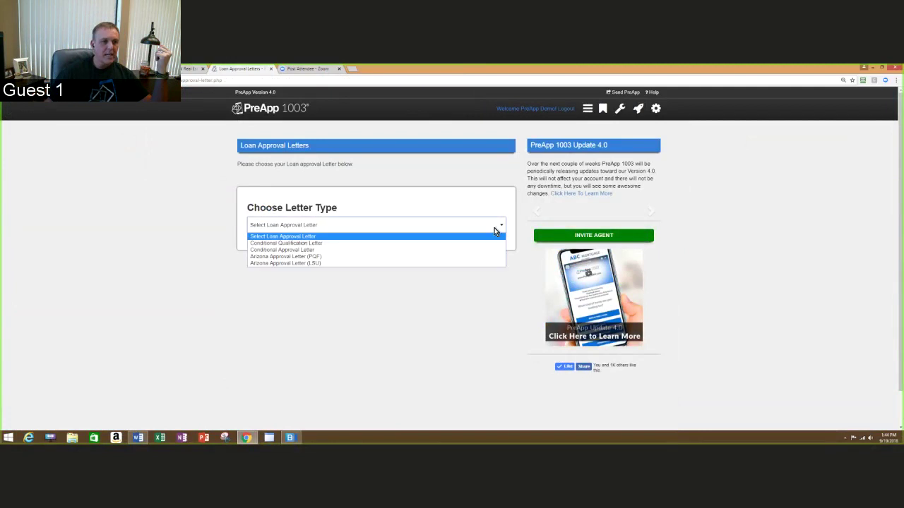
left_click(312, 244)
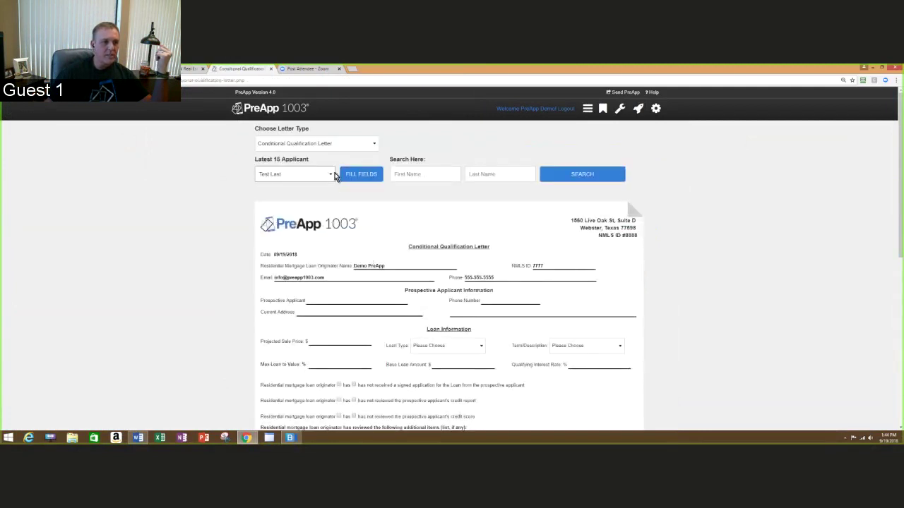
Fill the Conditional Qualification Letter with the selected latest applicant's details and review the form through the signature and agent e-mail section.
left_click(346, 174)
scroll(481, 220, "down", 3)
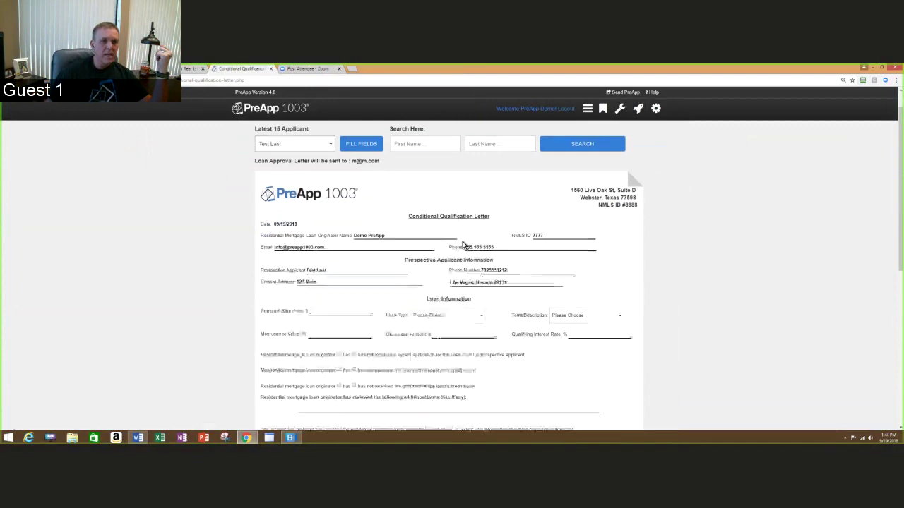
scroll(497, 219, "up", 1)
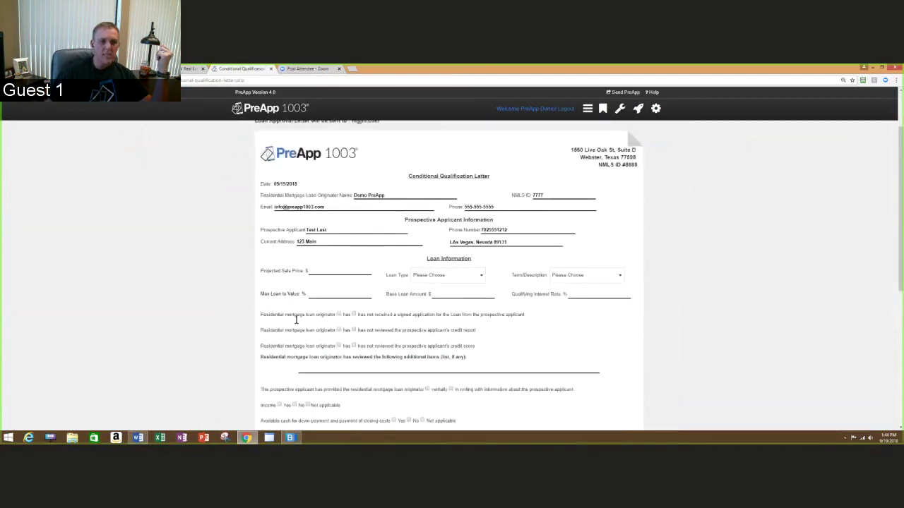
scroll(296, 320, "down", 4)
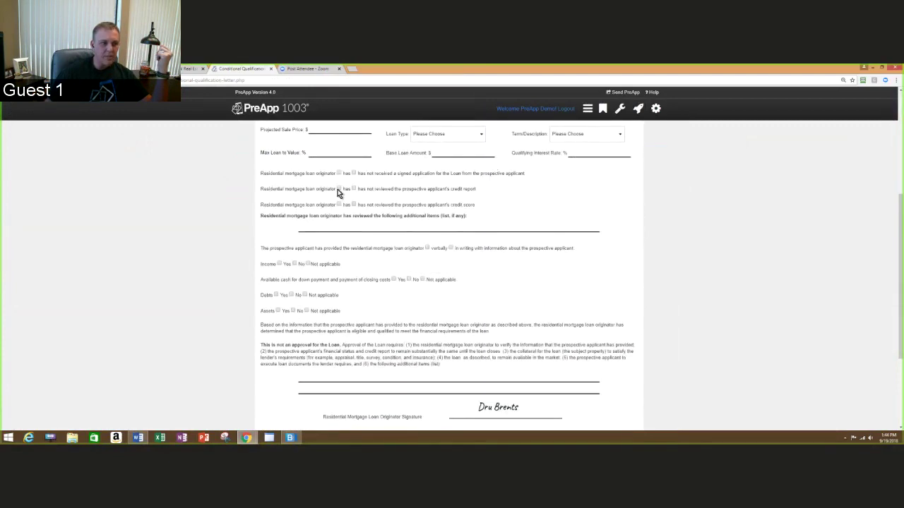
scroll(452, 353, "down", 4)
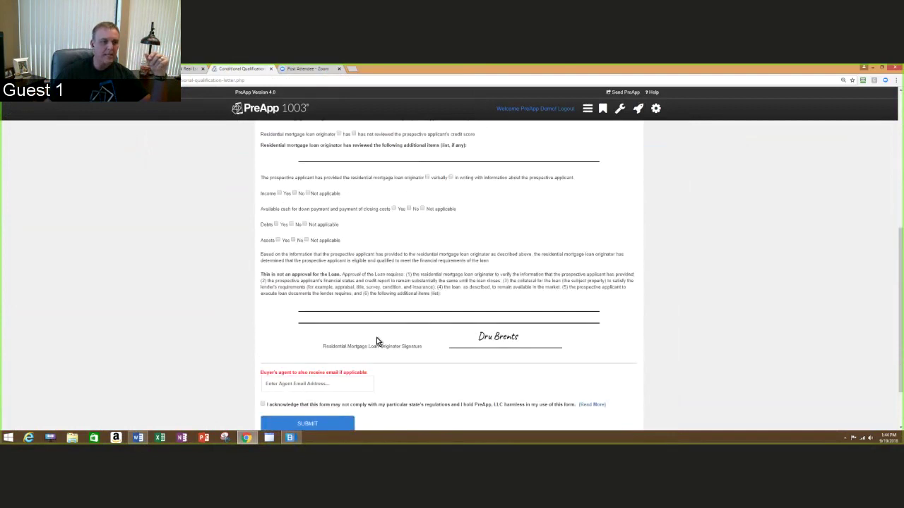
left_click(330, 356)
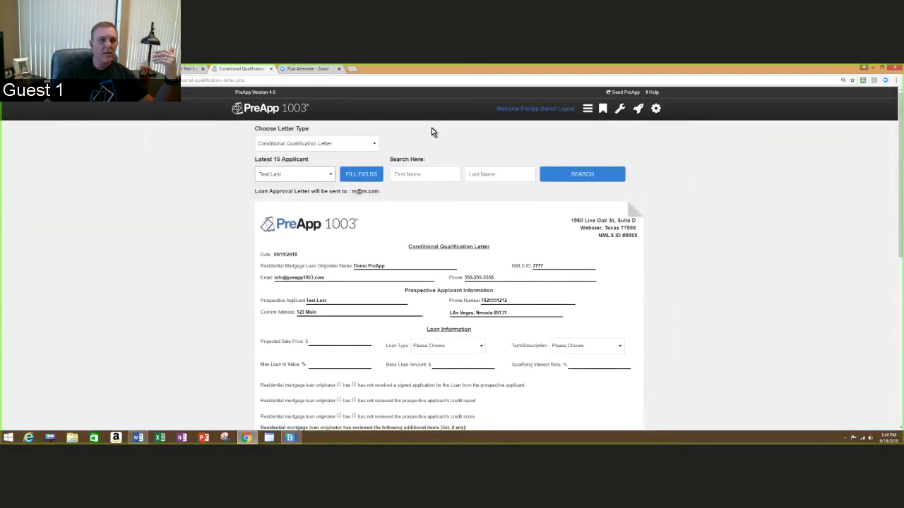
Leave the approval letter, search the applicants, and open the PreApp of the borrower who applied Jan 10, 2018 at 10:22 AM.
left_click(587, 110)
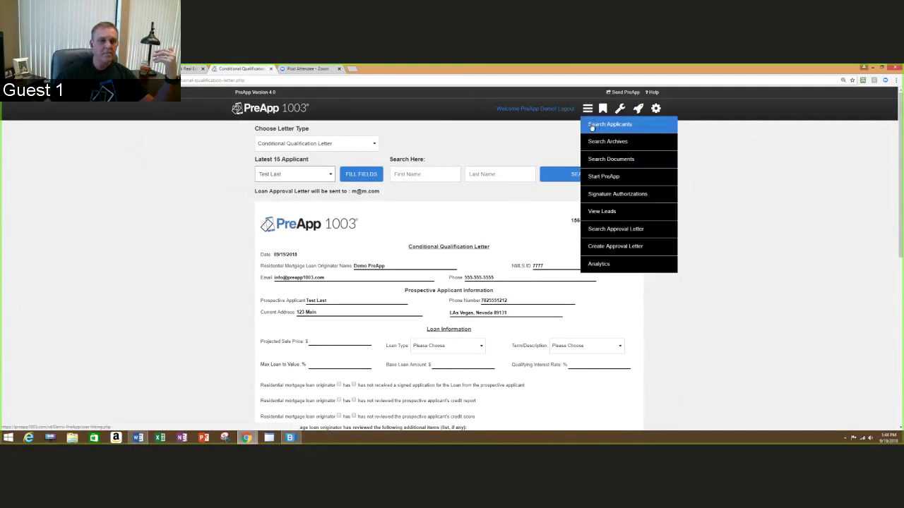
left_click(594, 126)
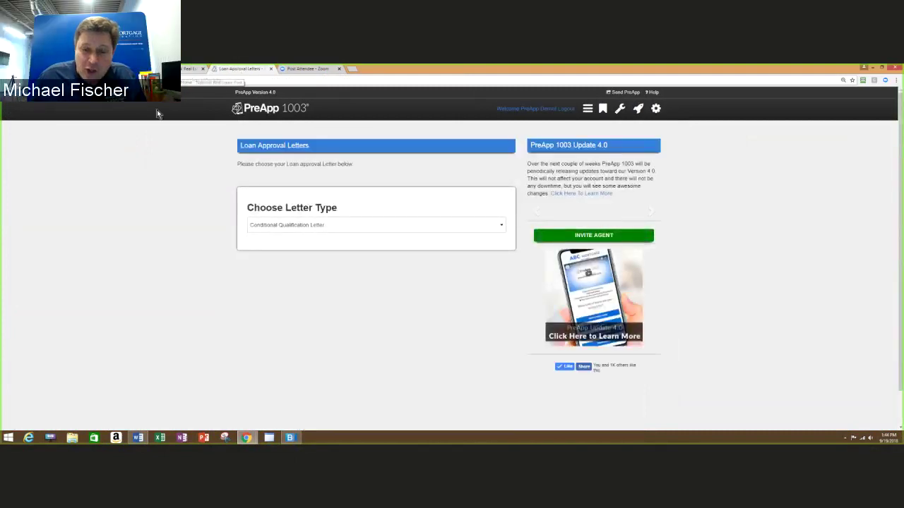
key("alt+Left")
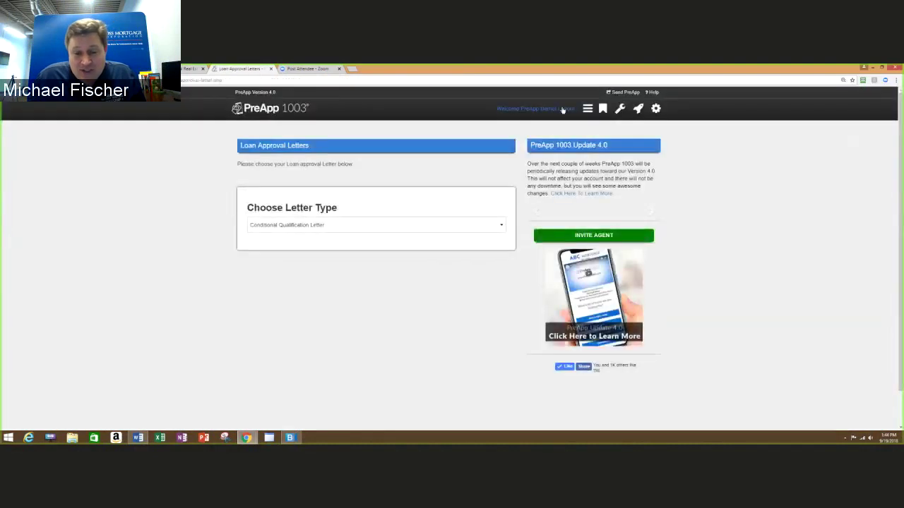
left_click(589, 113)
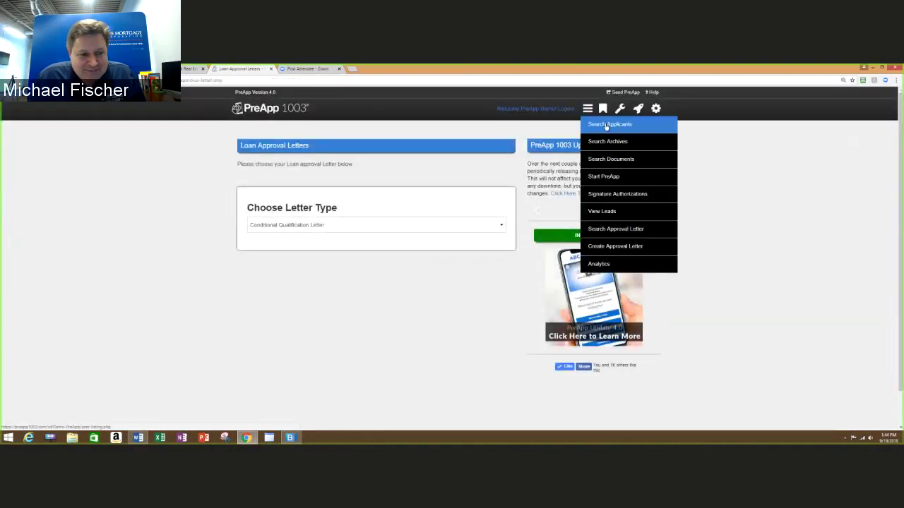
left_click(606, 125)
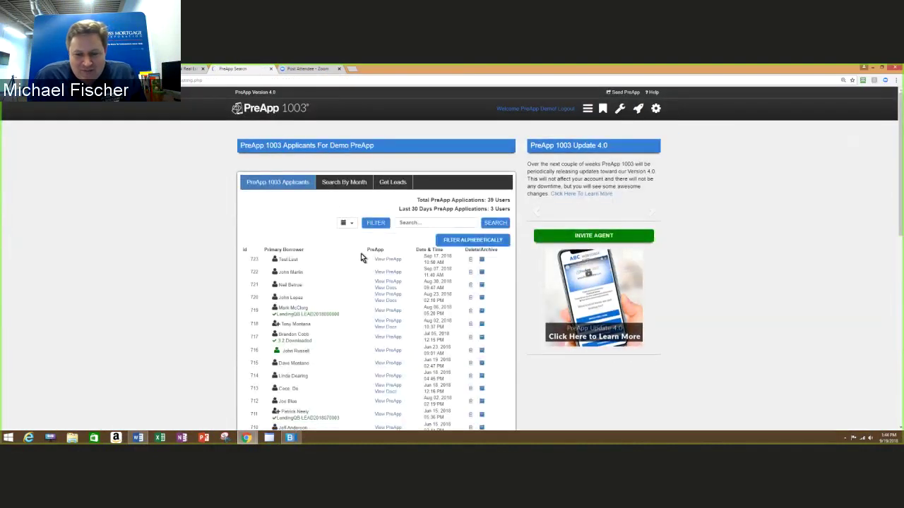
scroll(399, 285, "down", 2)
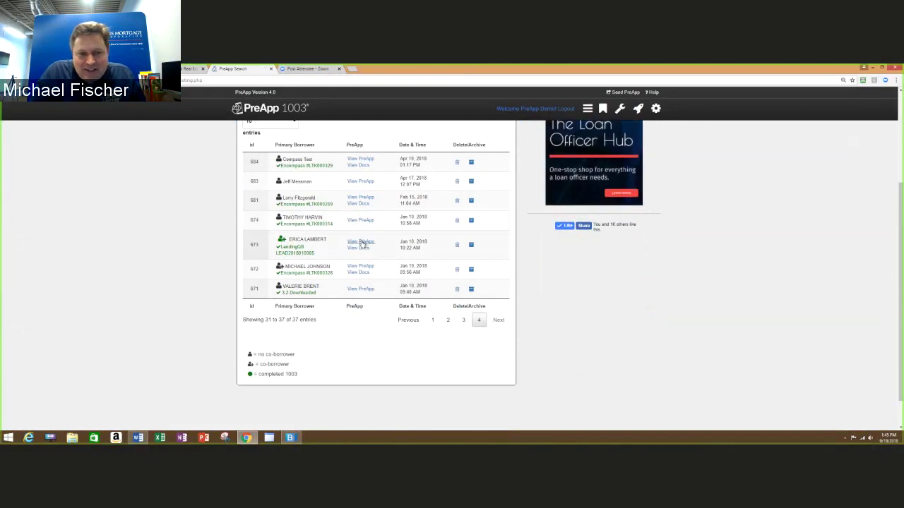
left_click(361, 242)
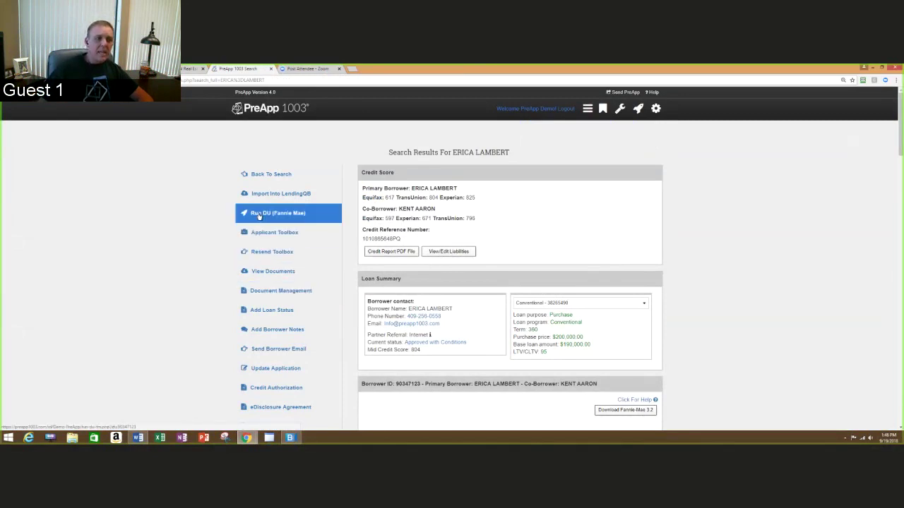
Open the borrower's Applicant Toolbox, preview it in a narrow phone-sized window, and restore the full-size view.
left_click(279, 235)
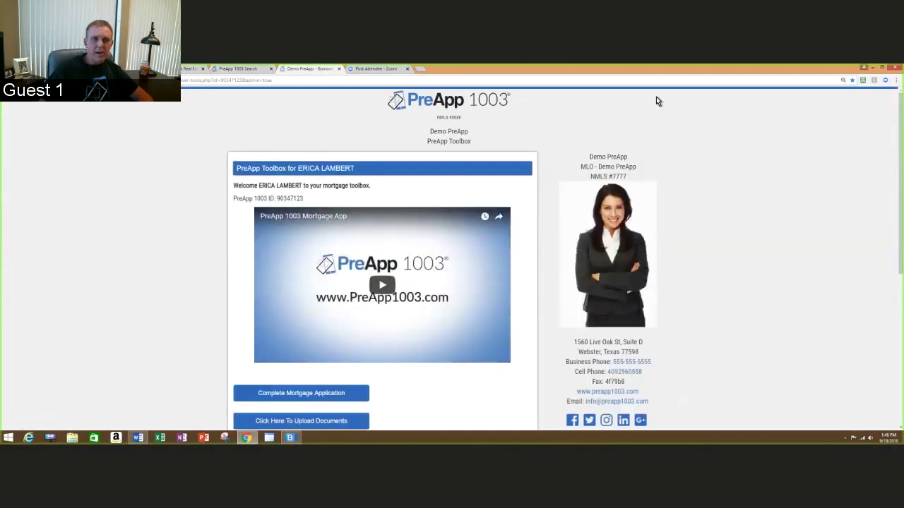
double_click(630, 69)
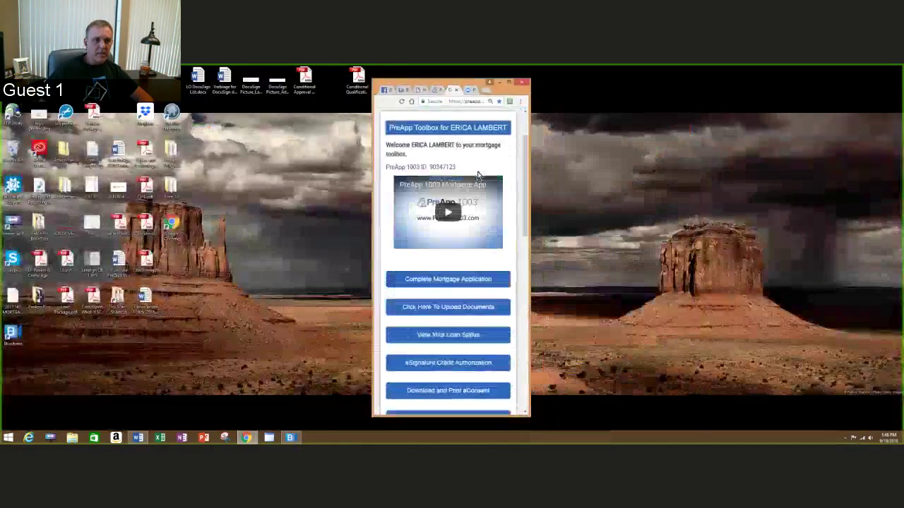
scroll(488, 247, "down", 10)
scroll(488, 259, "up", 5)
scroll(488, 259, "up", 8)
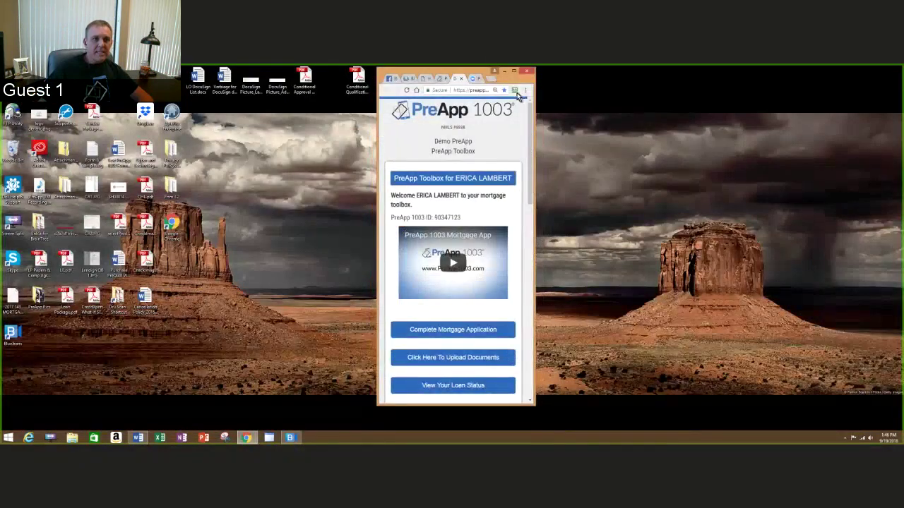
double_click(517, 93)
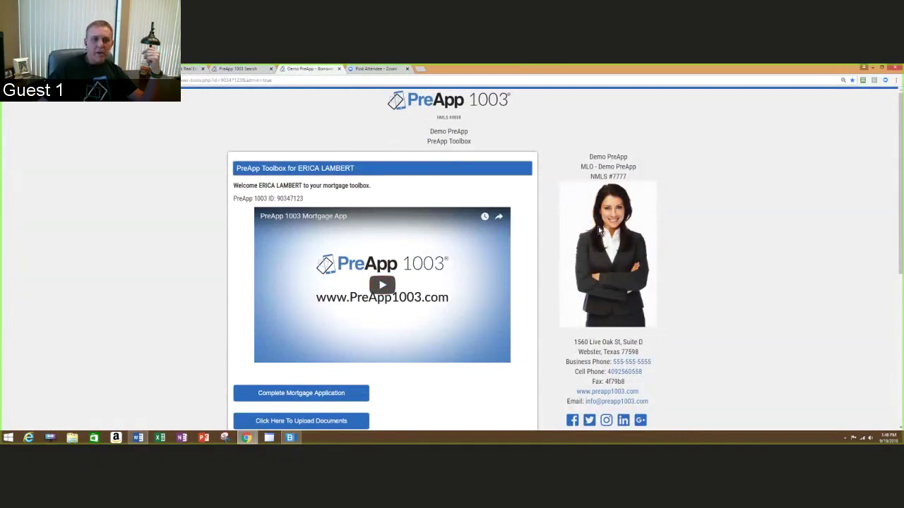
Examine the borrower toolbox options, from Complete Mortgage Application to Refer Me, along with the loan officer's contact section.
scroll(639, 262, "down", 5)
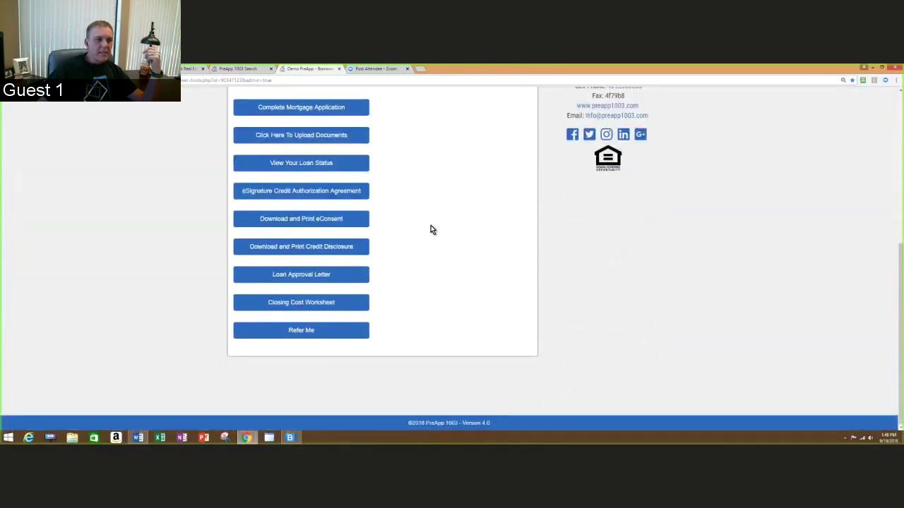
scroll(430, 237, "up", 3)
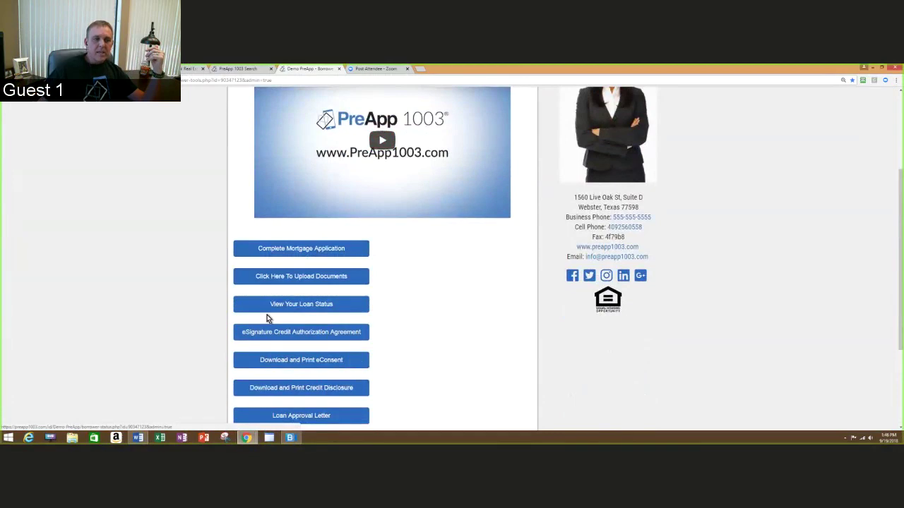
scroll(440, 316, "up", 2)
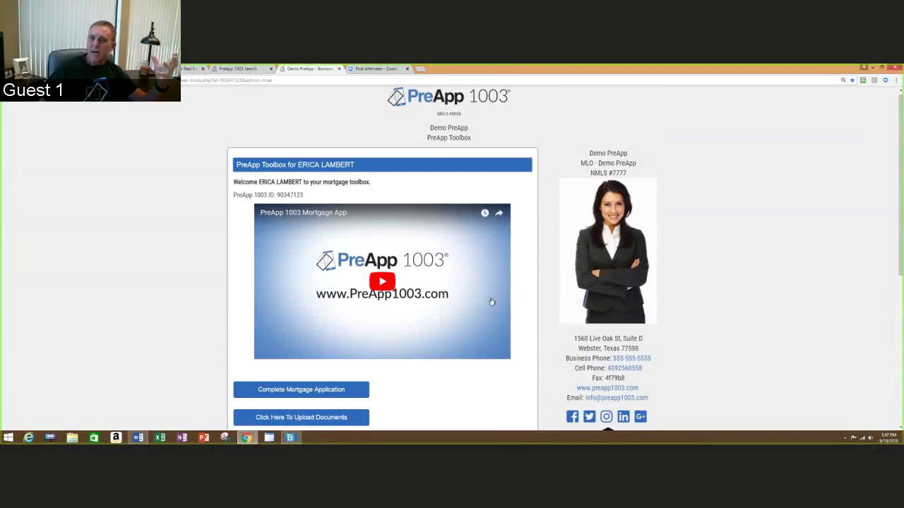
scroll(494, 302, "down", 1)
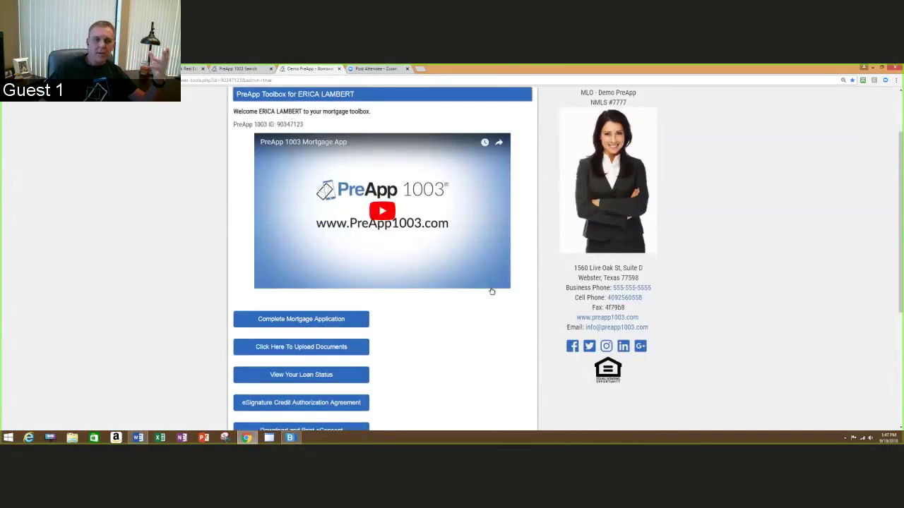
scroll(494, 295, "down", 2)
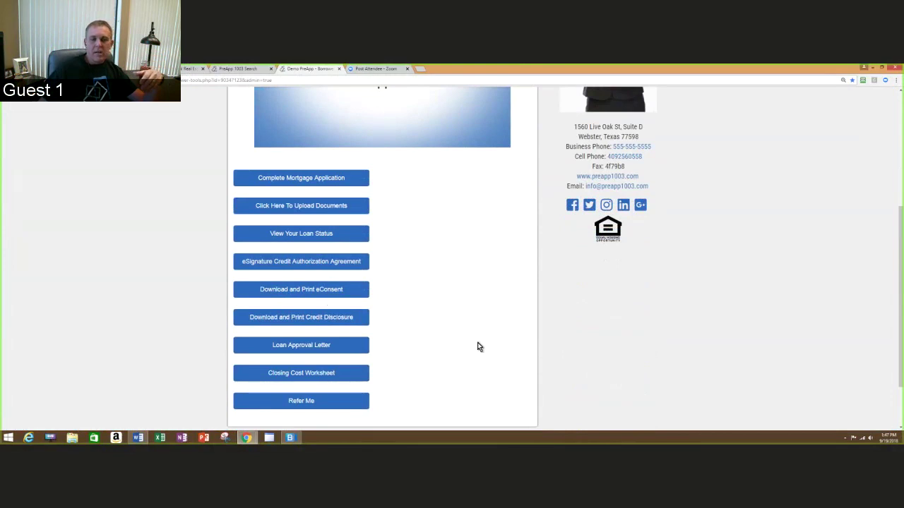
scroll(478, 346, "up", 2)
scroll(477, 346, "up", 2)
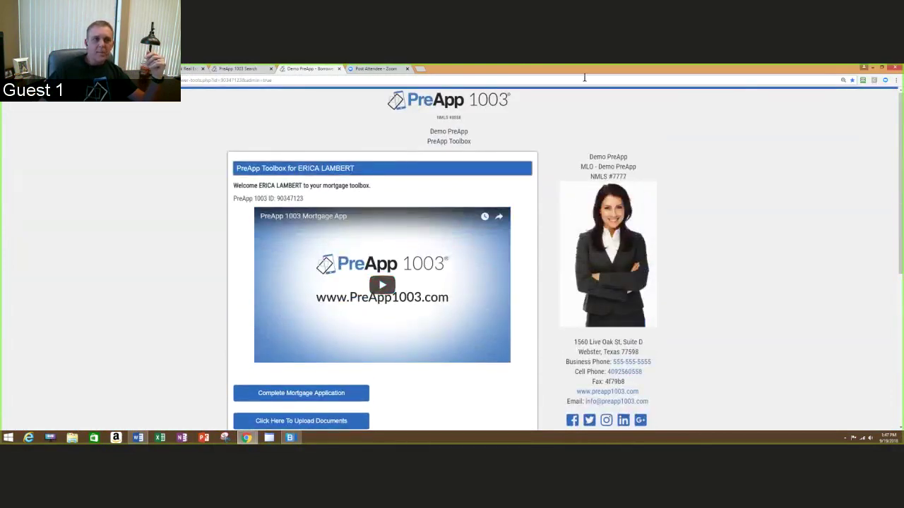
Return to the borrower's search results page, open PreApp Options, and look through the available account option sections.
left_click(244, 69)
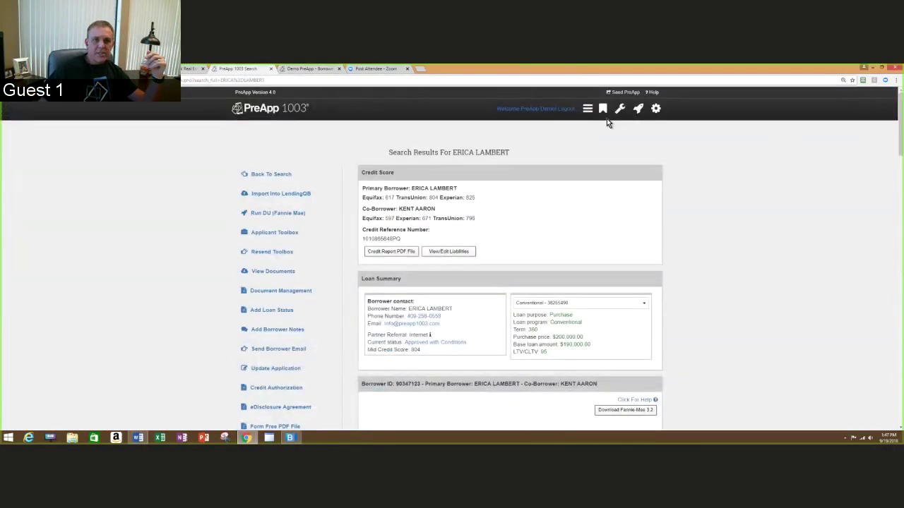
mouse_move(625, 112)
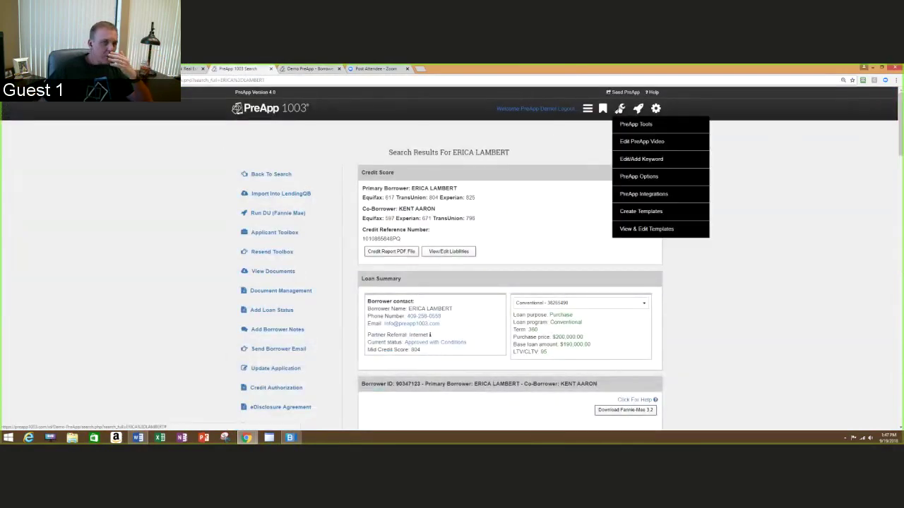
mouse_move(592, 111)
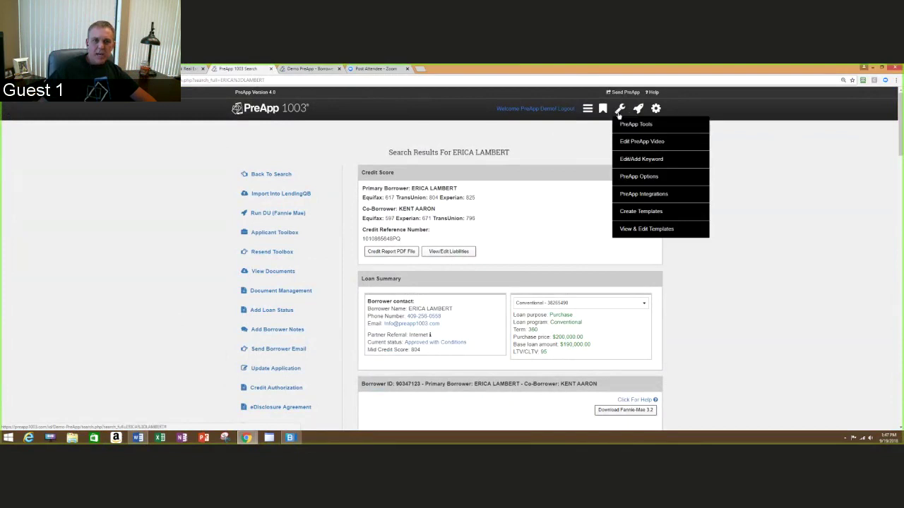
left_click(639, 180)
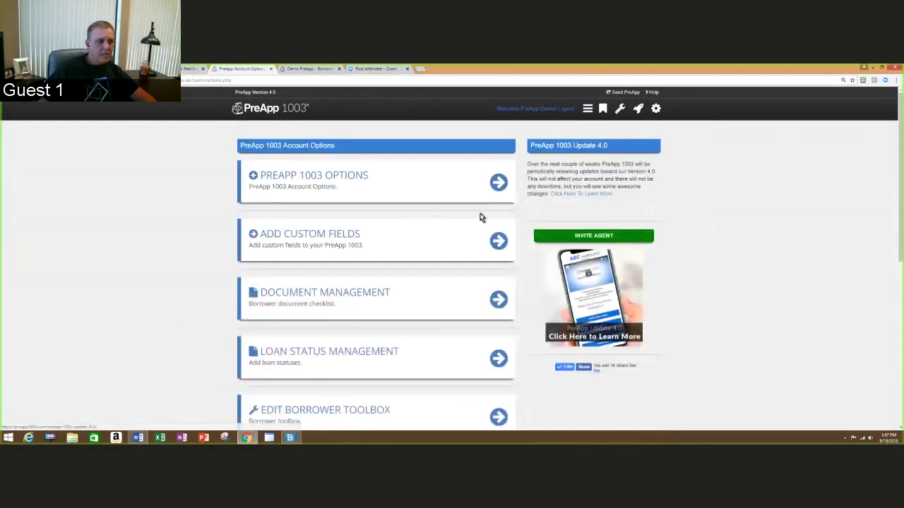
scroll(410, 212, "down", 2)
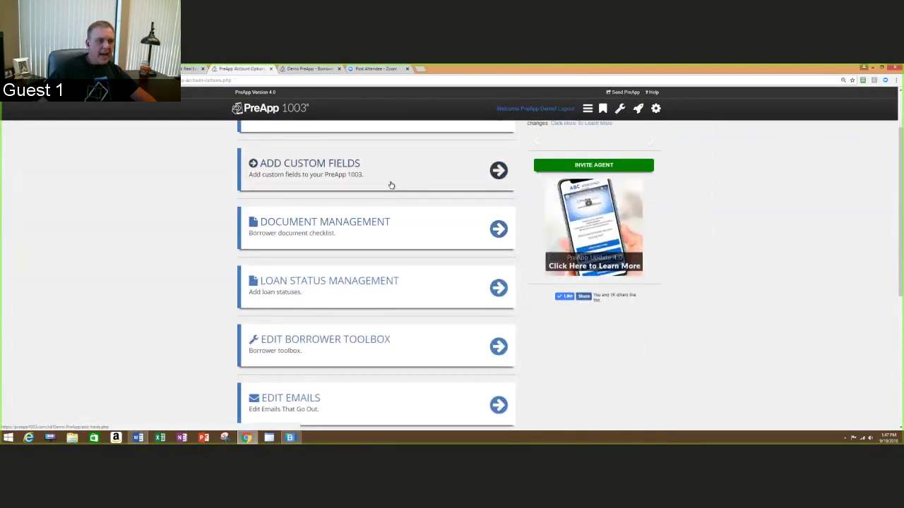
scroll(387, 212, "up", 1)
scroll(387, 240, "down", 1)
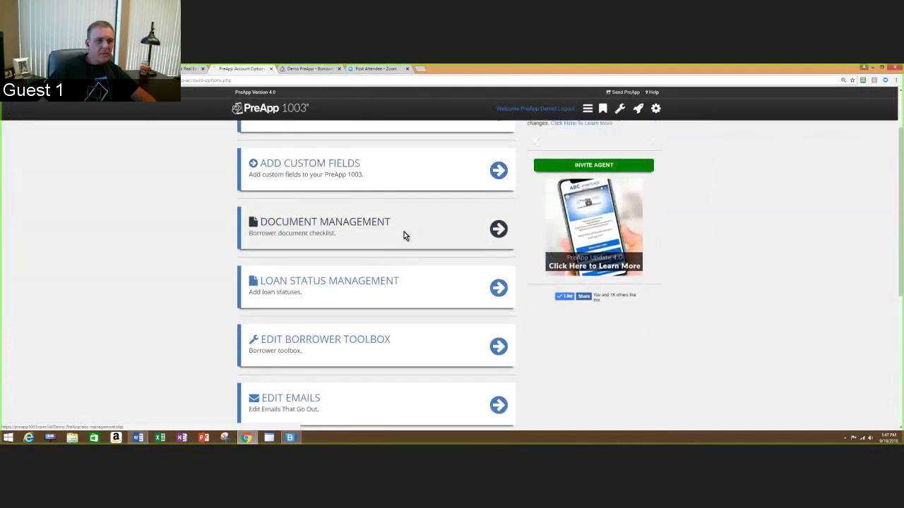